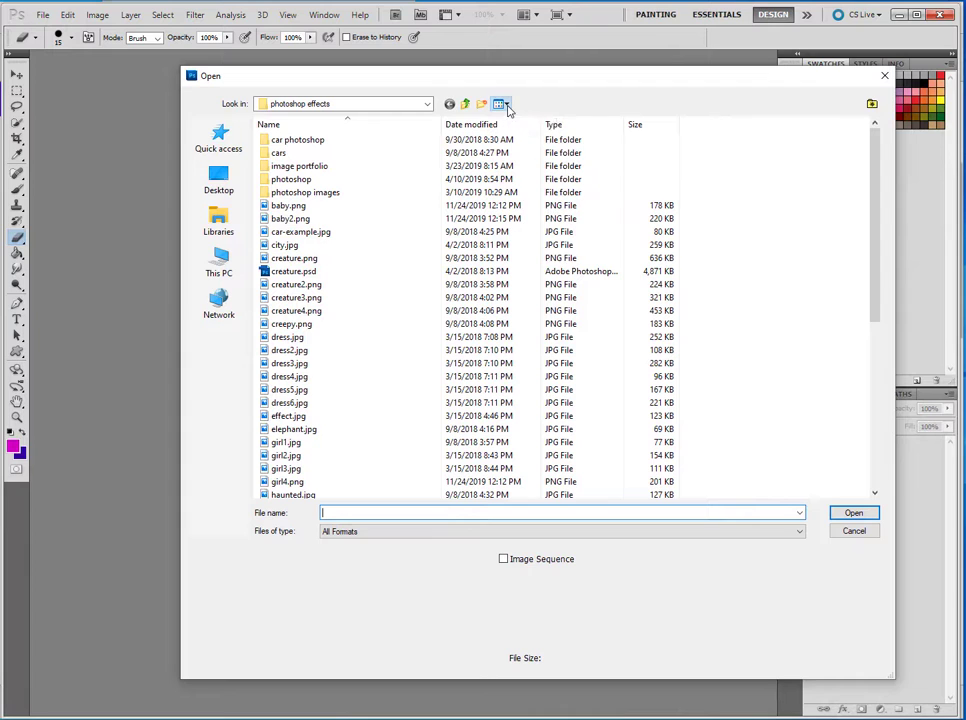
Step: Open baby.png and baby2.png together from the photoshop effects folder, browsing with large icons
{"action": "left_click", "coordinate": [506, 105]}
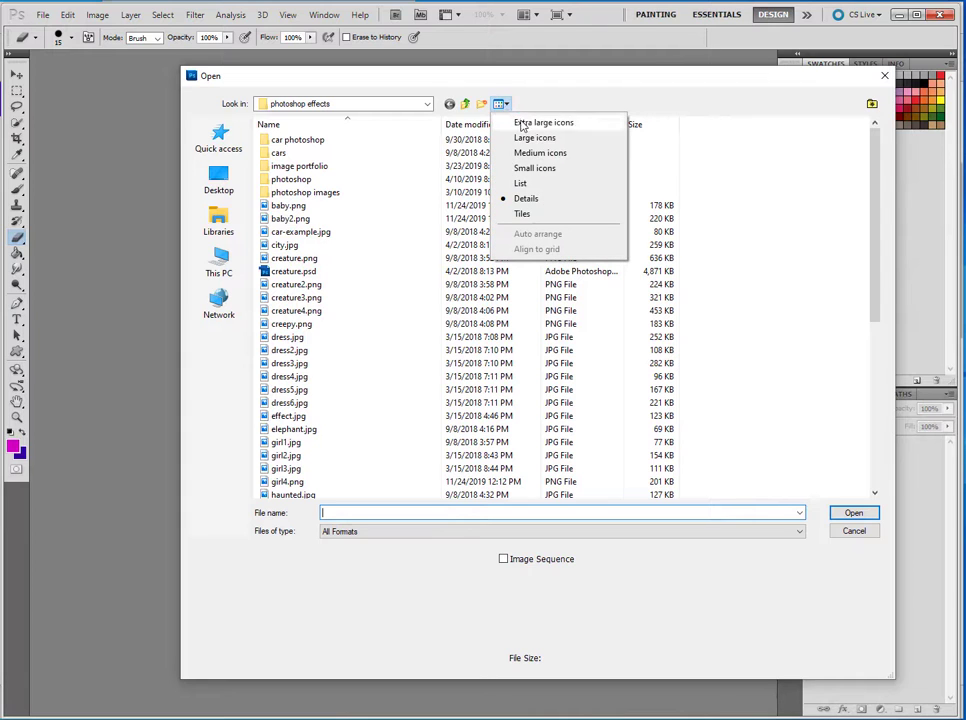
{"action": "left_click", "coordinate": [534, 137]}
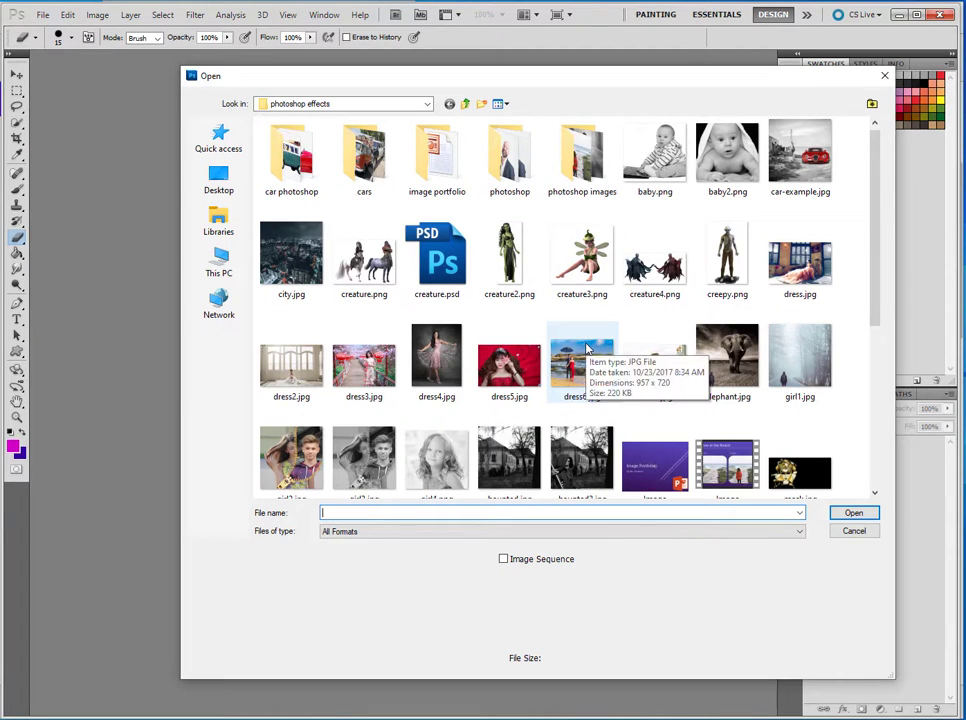
{"action": "left_click", "coordinate": [652, 152]}
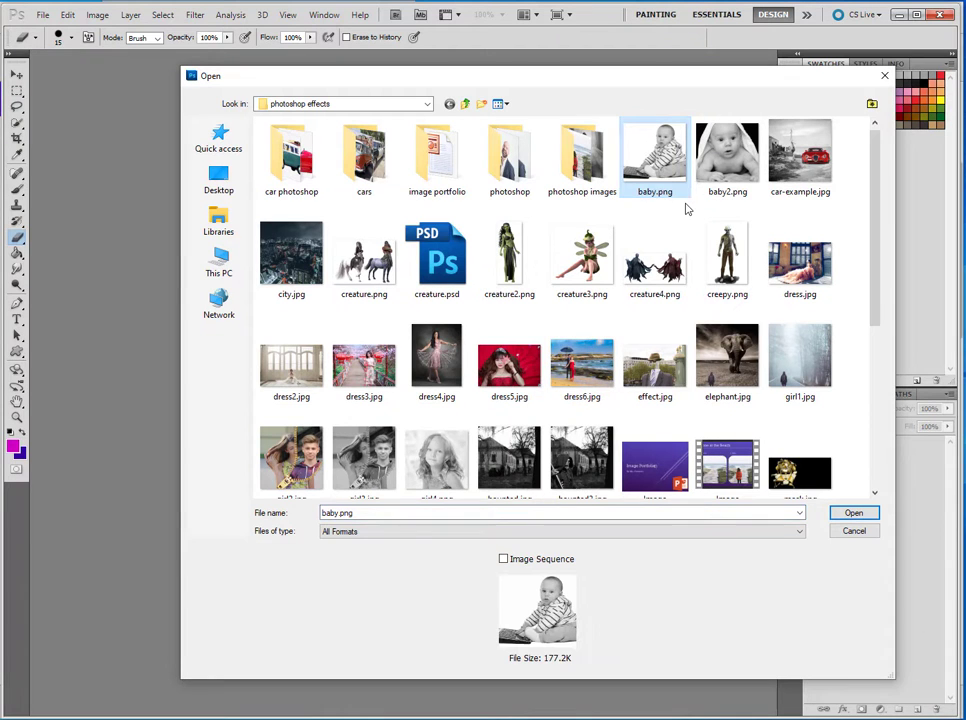
{"action": "left_click", "coordinate": [736, 148], "text": "ctrl"}
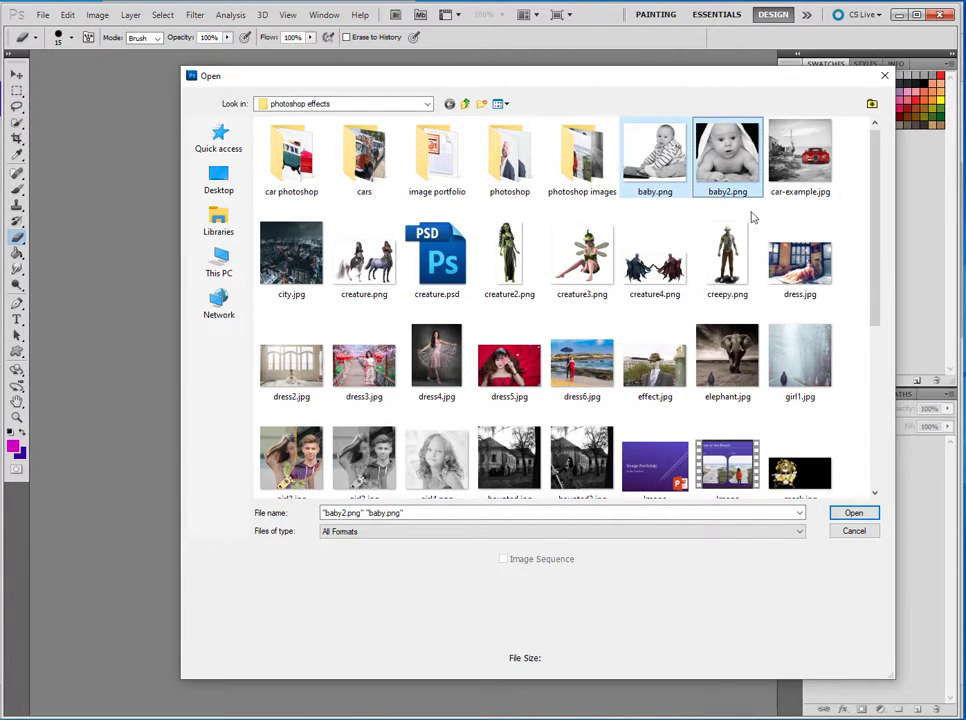
{"action": "left_click", "coordinate": [852, 513]}
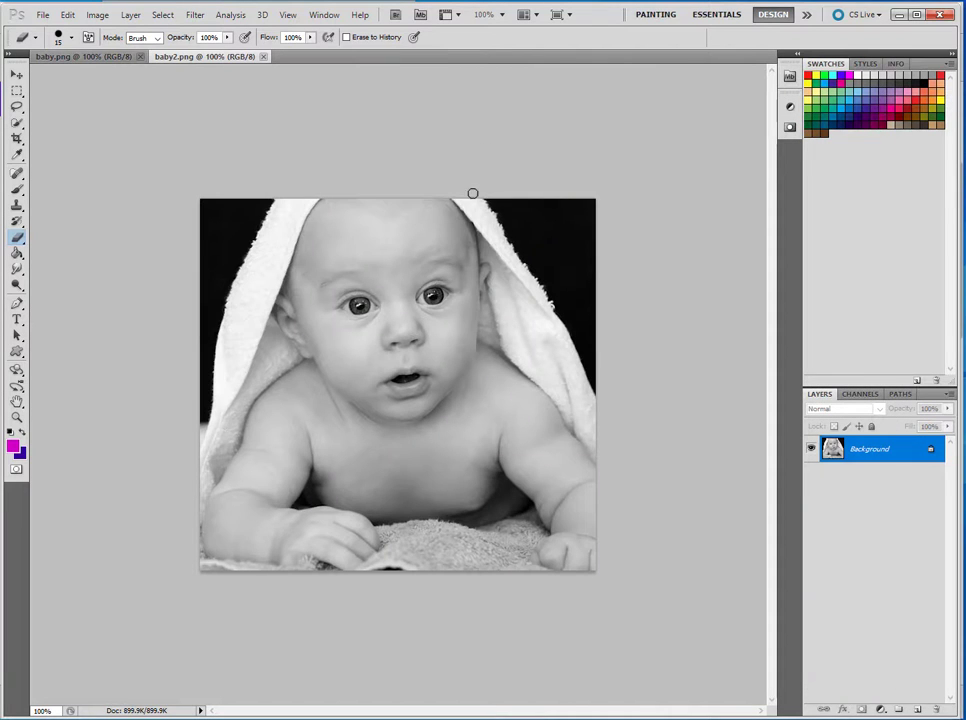
Step: Switch back and forth between the two open baby images to compare them
{"action": "left_click", "coordinate": [83, 57]}
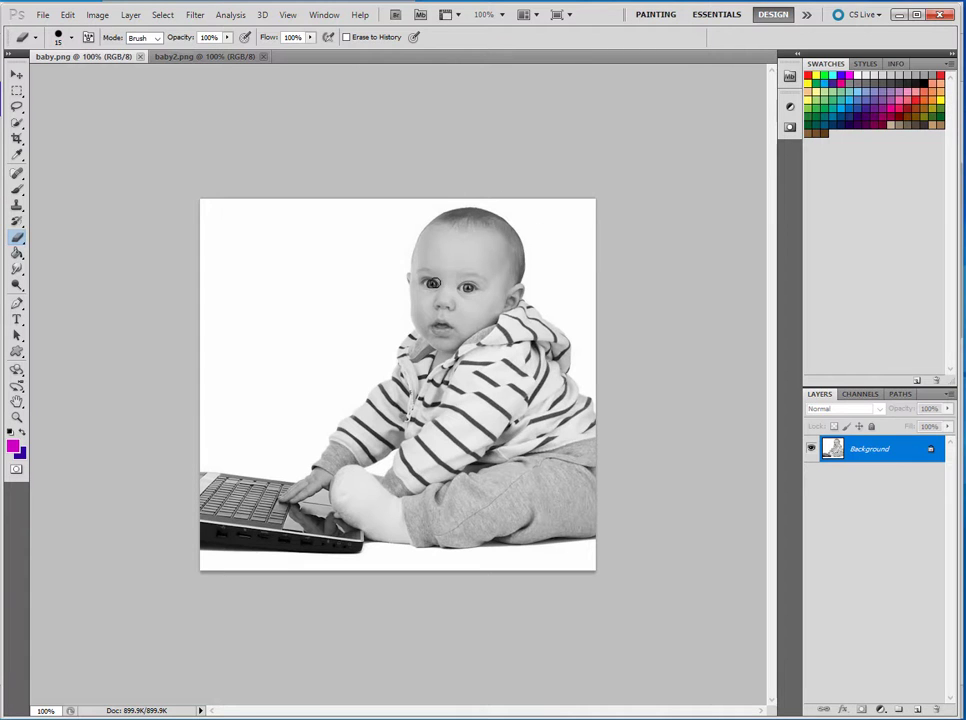
{"action": "left_click", "coordinate": [219, 60]}
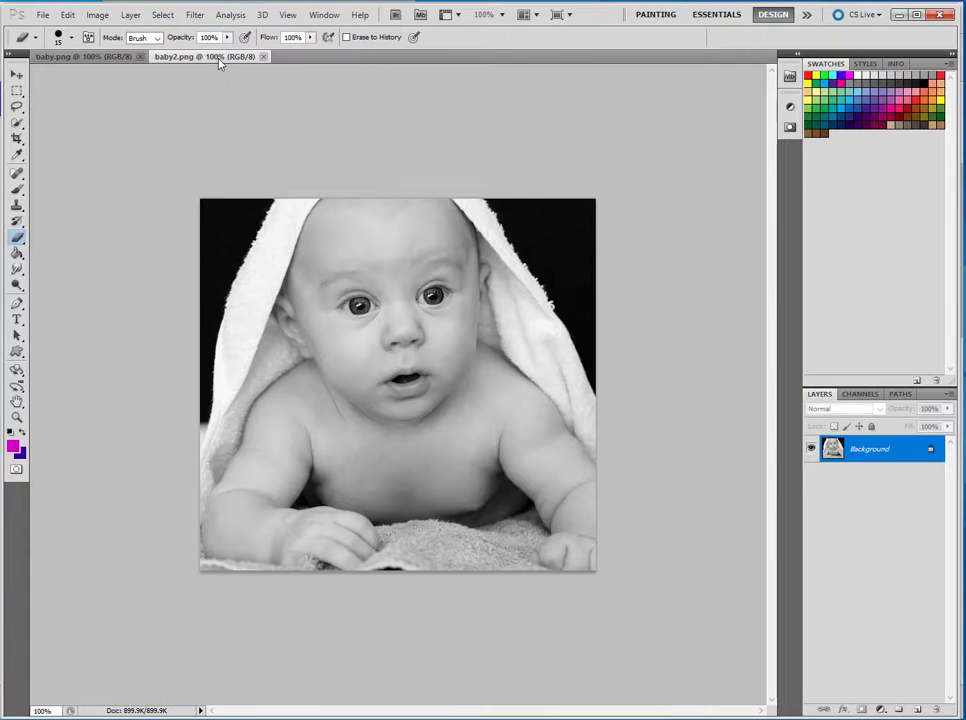
{"action": "left_click", "coordinate": [119, 57]}
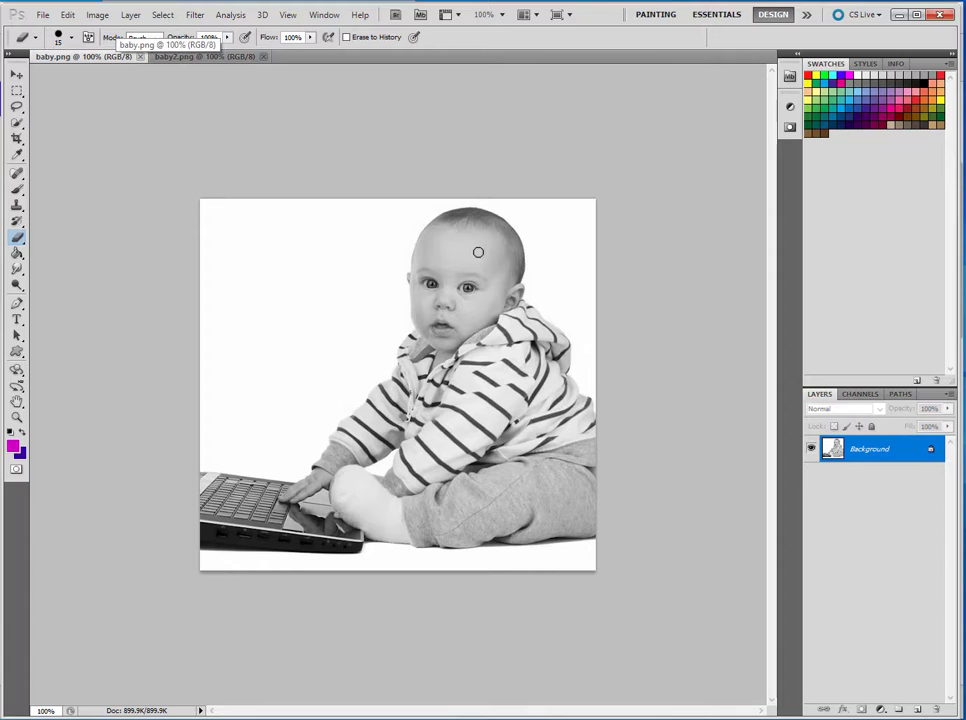
{"action": "left_click", "coordinate": [216, 57]}
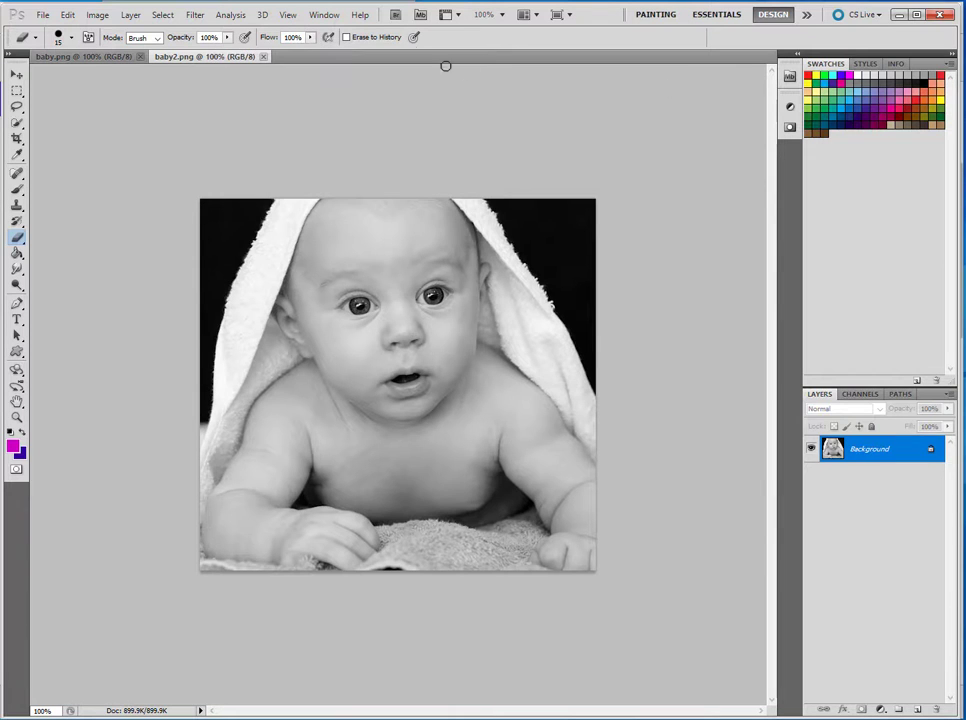
Step: Draw a freehand Lasso selection around the baby's face in baby2.png
{"action": "left_click", "coordinate": [323, 15]}
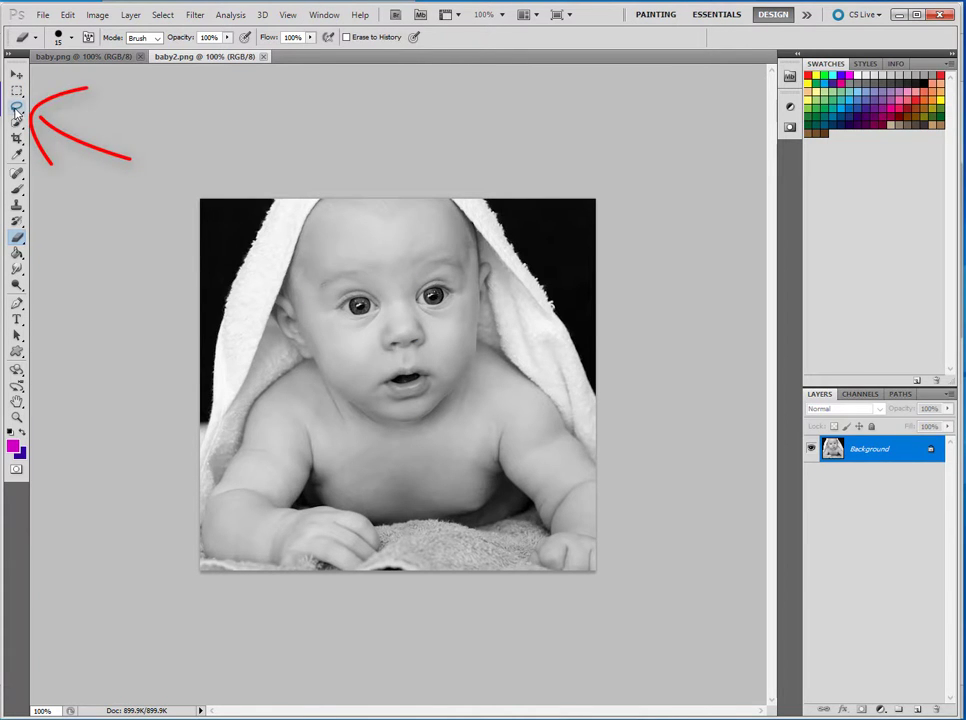
{"action": "left_click", "coordinate": [17, 107]}
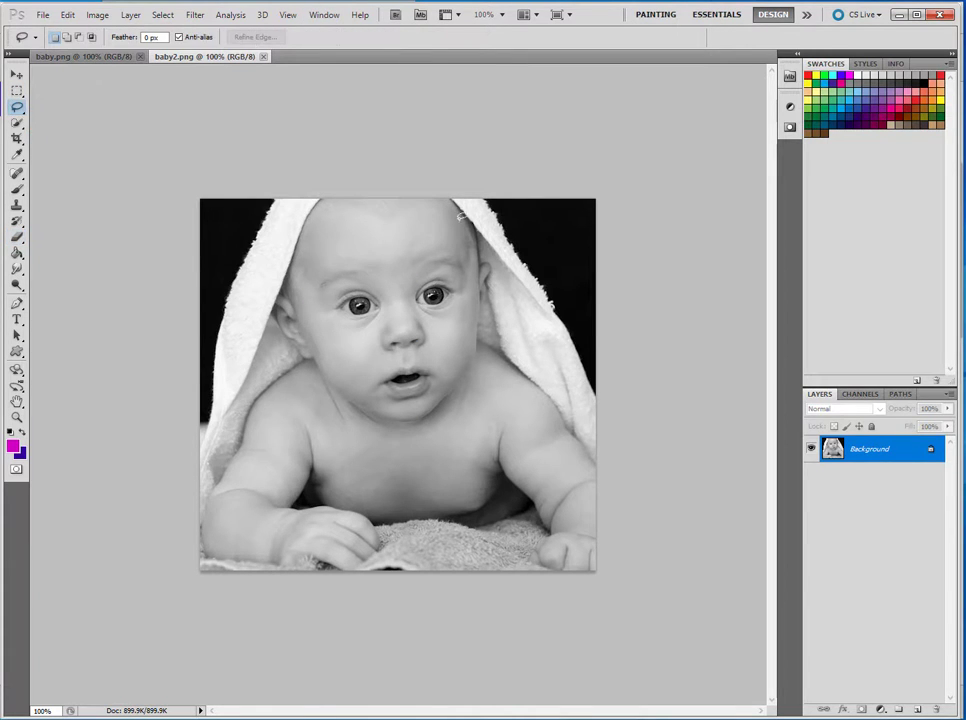
{"action": "left_click_drag", "start_coordinate": [409, 195], "coordinate": [347, 207]}
{"action": "left_click_drag", "start_coordinate": [347, 388], "coordinate": [423, 423]}
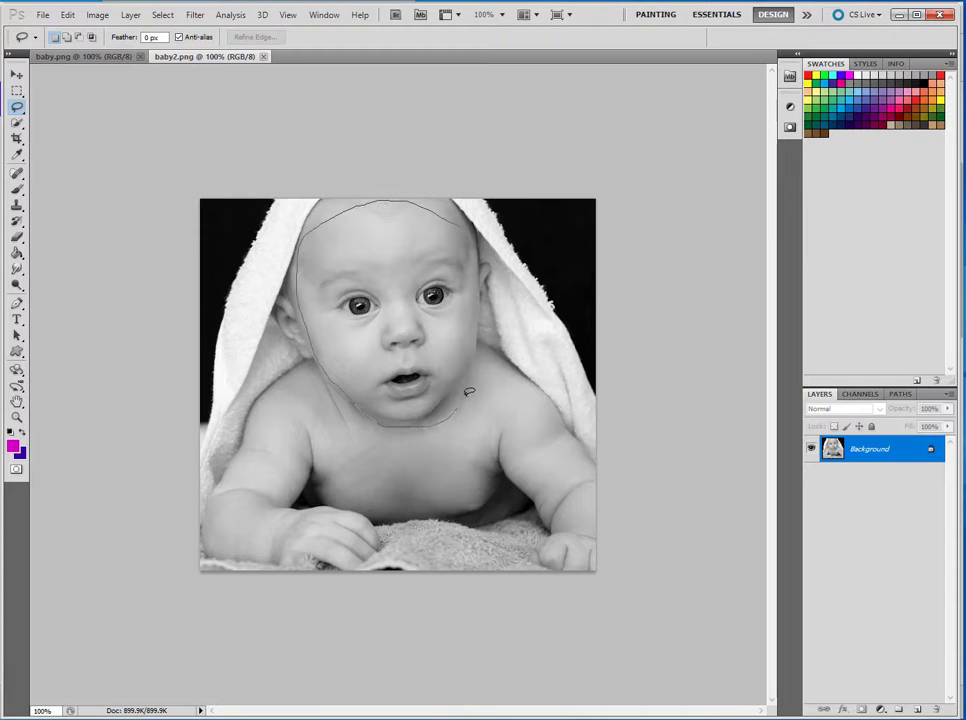
{"action": "left_click_drag", "start_coordinate": [484, 287], "coordinate": [484, 287]}
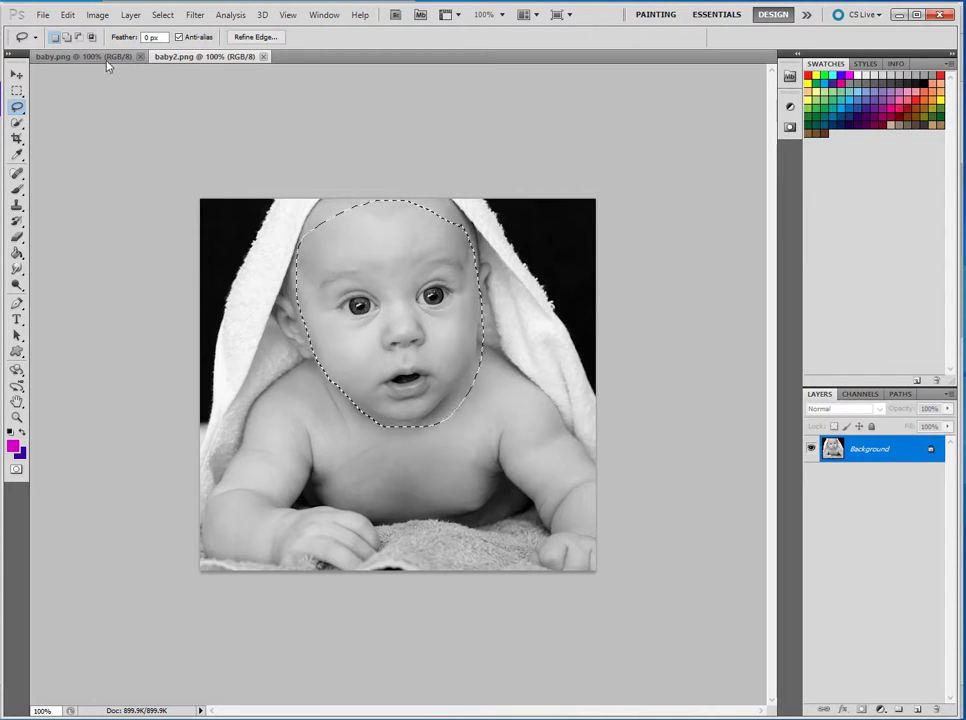
Step: Copy the selected face and paste it into baby.png as a new layer
{"action": "left_click", "coordinate": [68, 15]}
{"action": "left_click", "coordinate": [79, 107]}
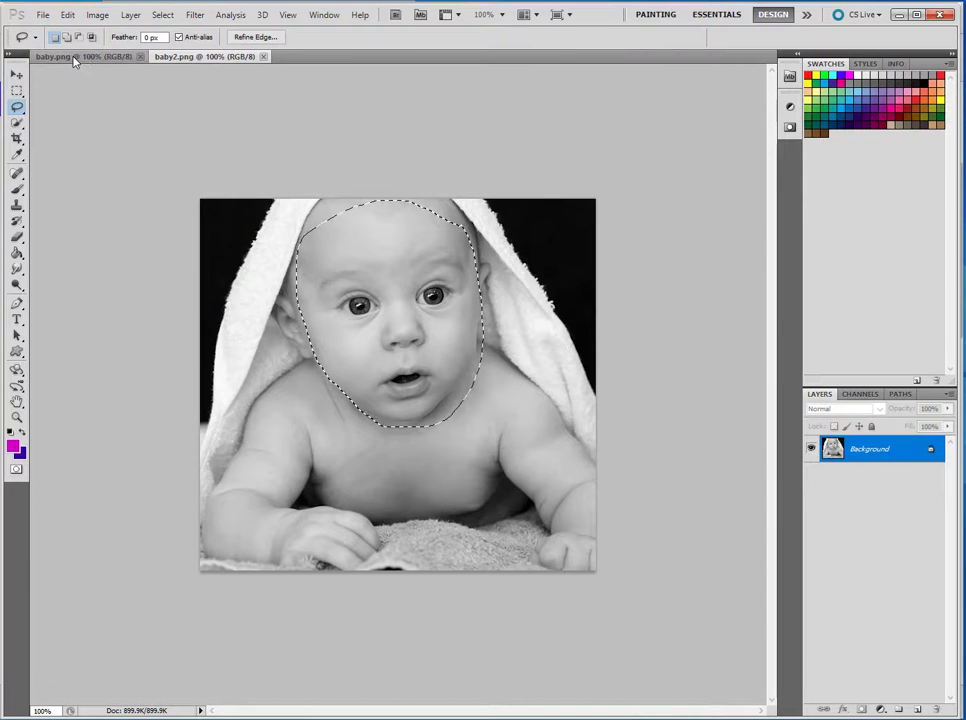
{"action": "left_click", "coordinate": [72, 57]}
{"action": "left_click", "coordinate": [67, 15]}
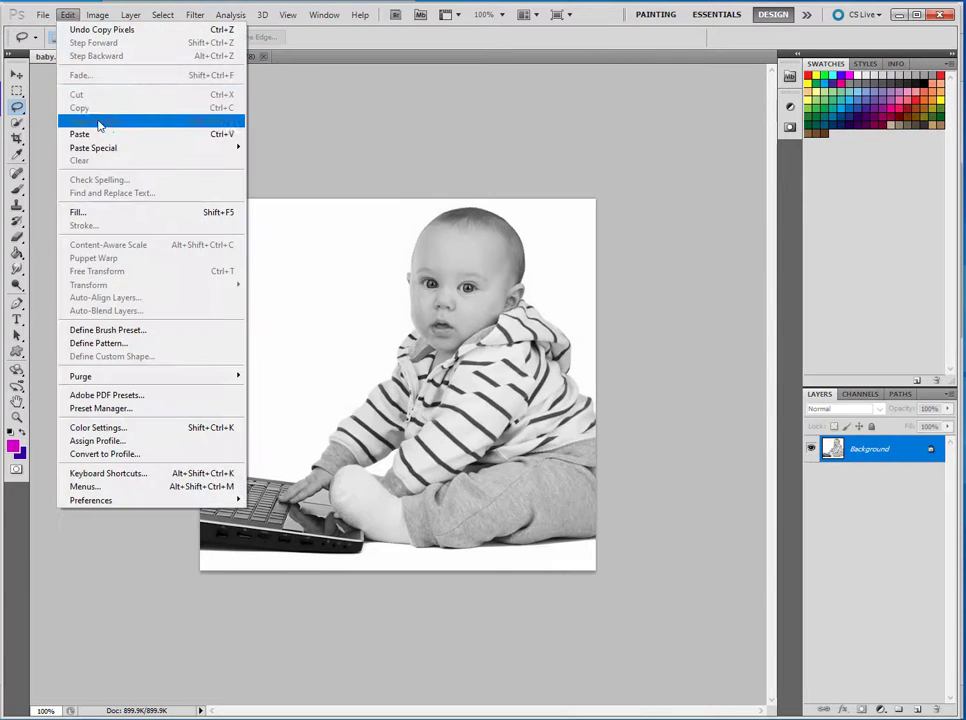
{"action": "left_click", "coordinate": [99, 134]}
Step: Move the pasted face up over the sitting baby's head with the Move tool
{"action": "left_click", "coordinate": [16, 75]}
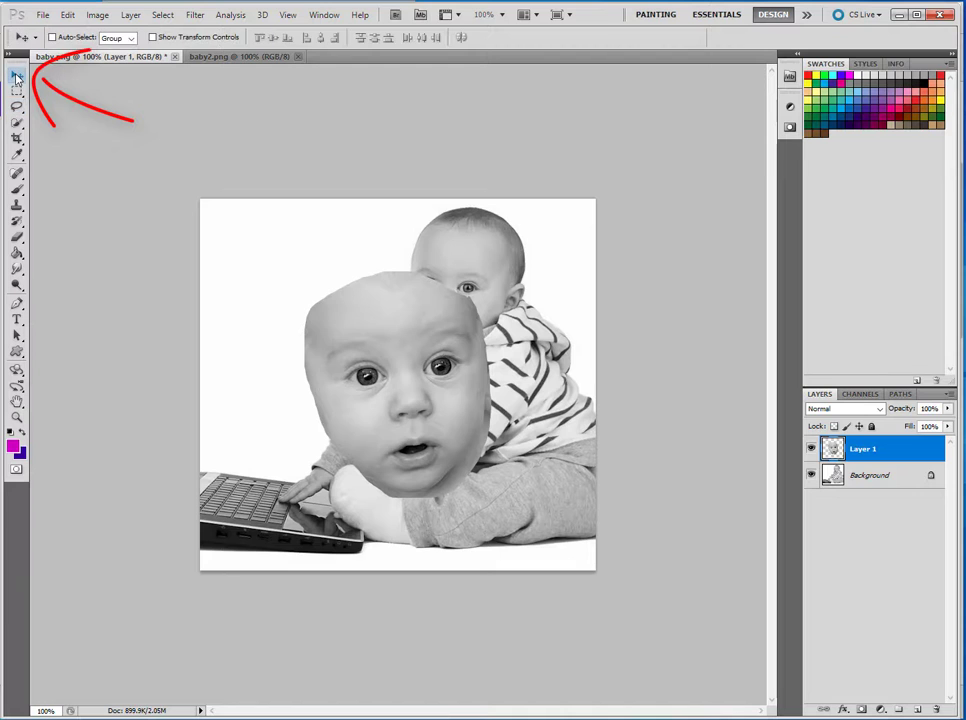
{"action": "left_click_drag", "start_coordinate": [395, 373], "coordinate": [432, 322]}
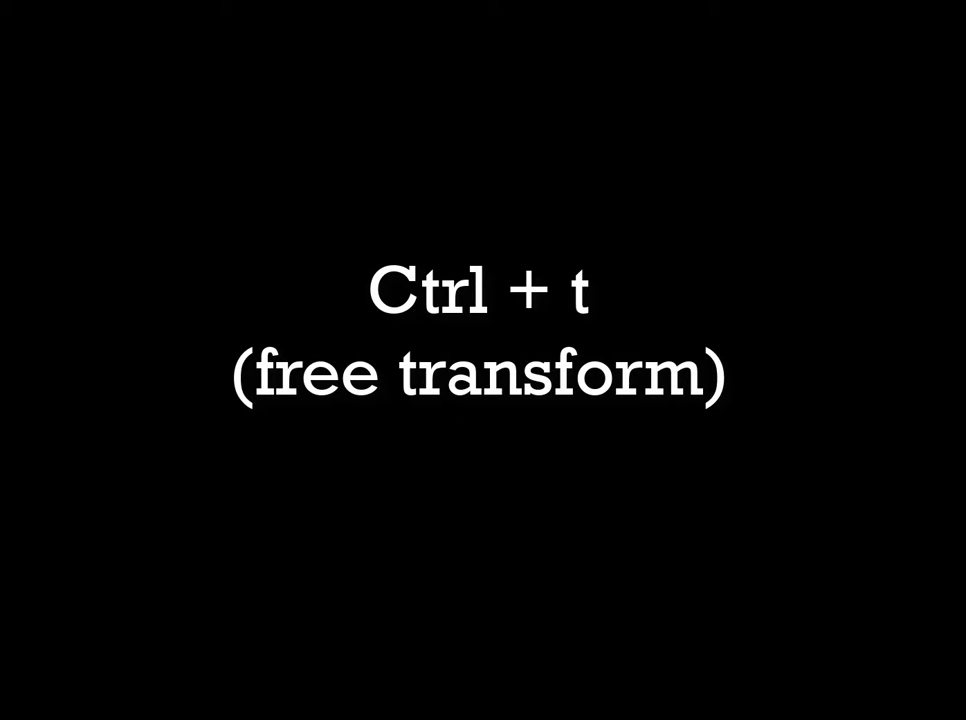
Step: Scale the pasted face down to about 58% with Free Transform and apply it
{"action": "key", "text": "ctrl+t"}
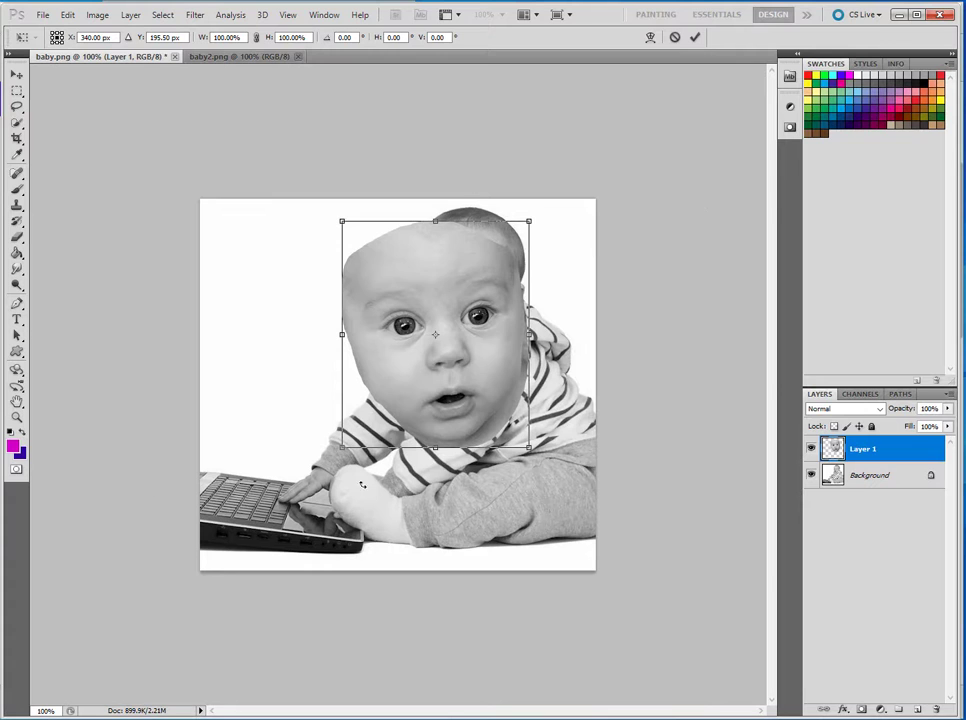
{"action": "left_click_drag", "start_coordinate": [342, 447], "coordinate": [401, 334]}
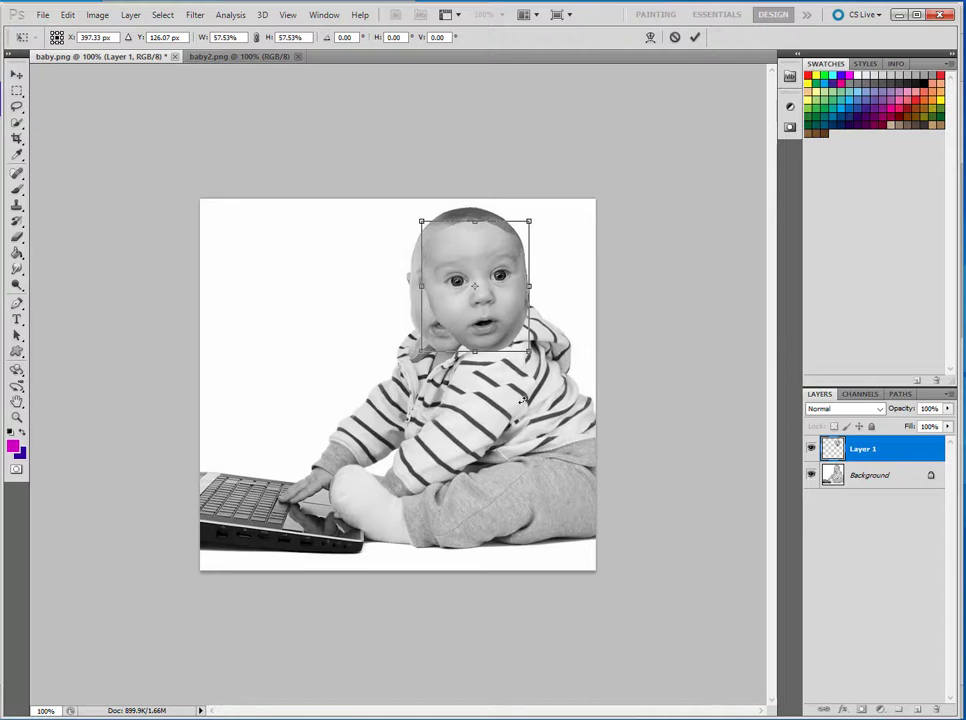
{"action": "key", "text": "Return"}
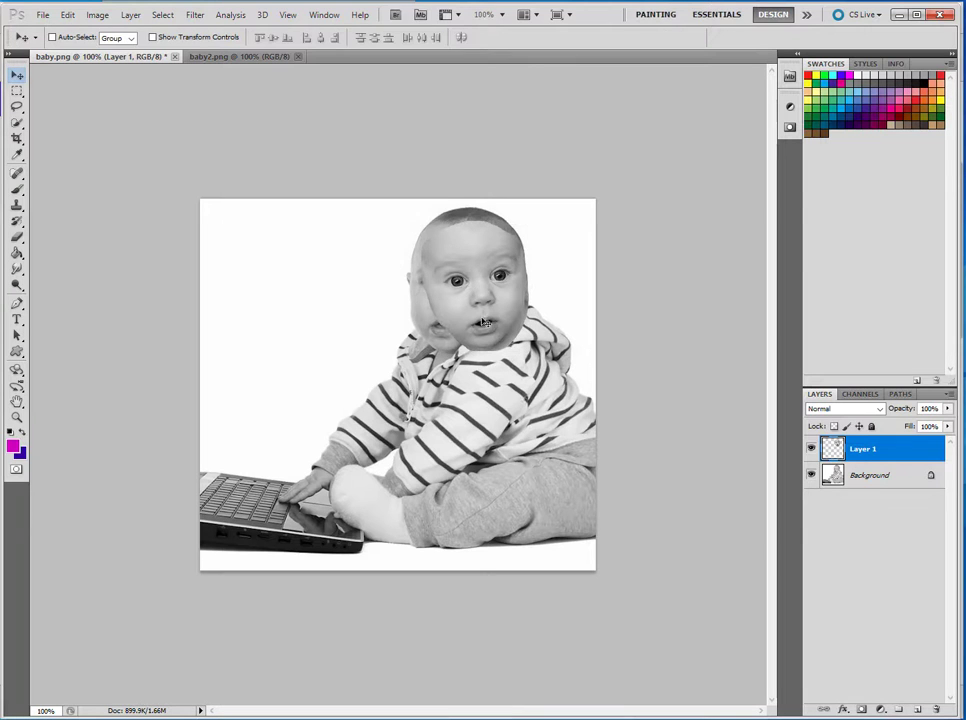
Step: Nudge the face left and flip Layer 1 horizontally
{"action": "left_click_drag", "start_coordinate": [484, 322], "coordinate": [461, 328]}
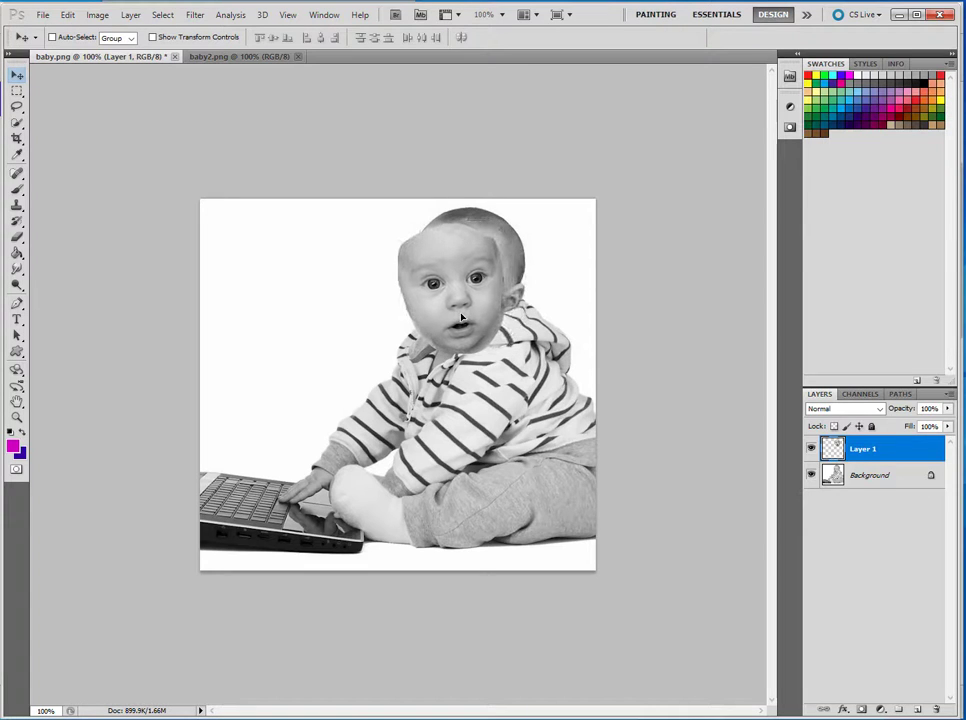
{"action": "left_click", "coordinate": [67, 15]}
{"action": "mouse_move", "coordinate": [120, 290]}
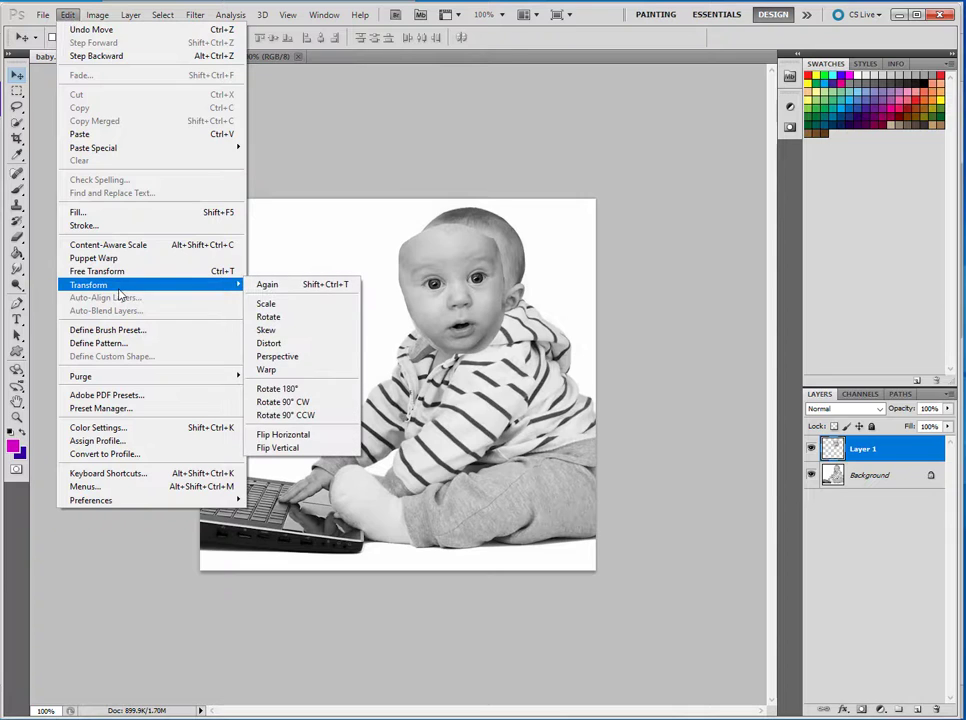
{"action": "left_click", "coordinate": [295, 436]}
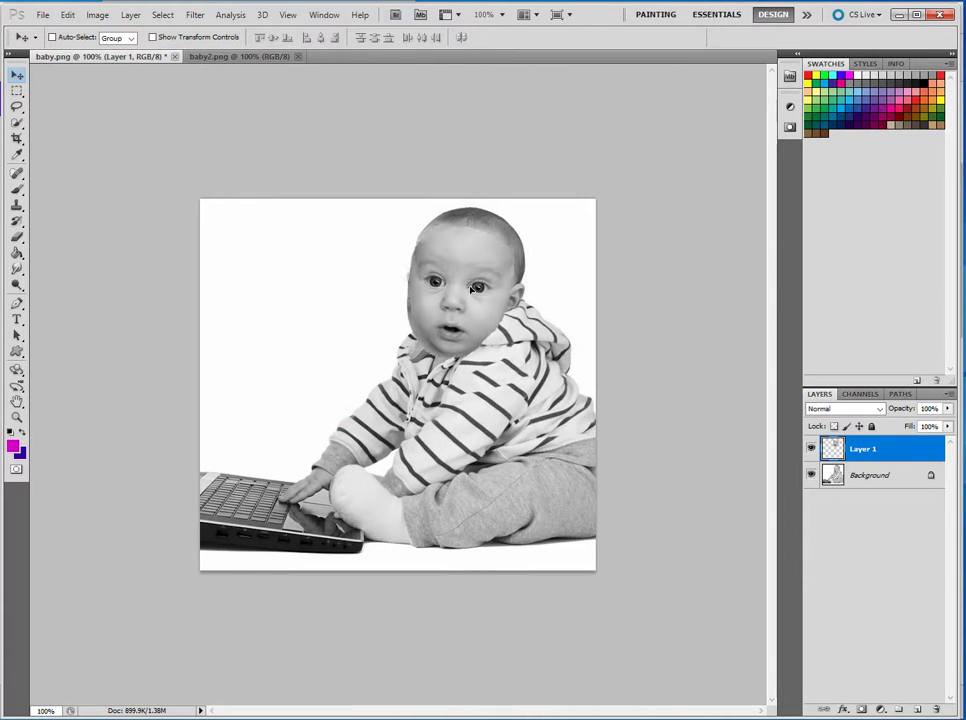
Step: Lower Layer 1's opacity to 60% and line the face up over the baby's head
{"action": "left_click_drag", "start_coordinate": [472, 289], "coordinate": [472, 283]}
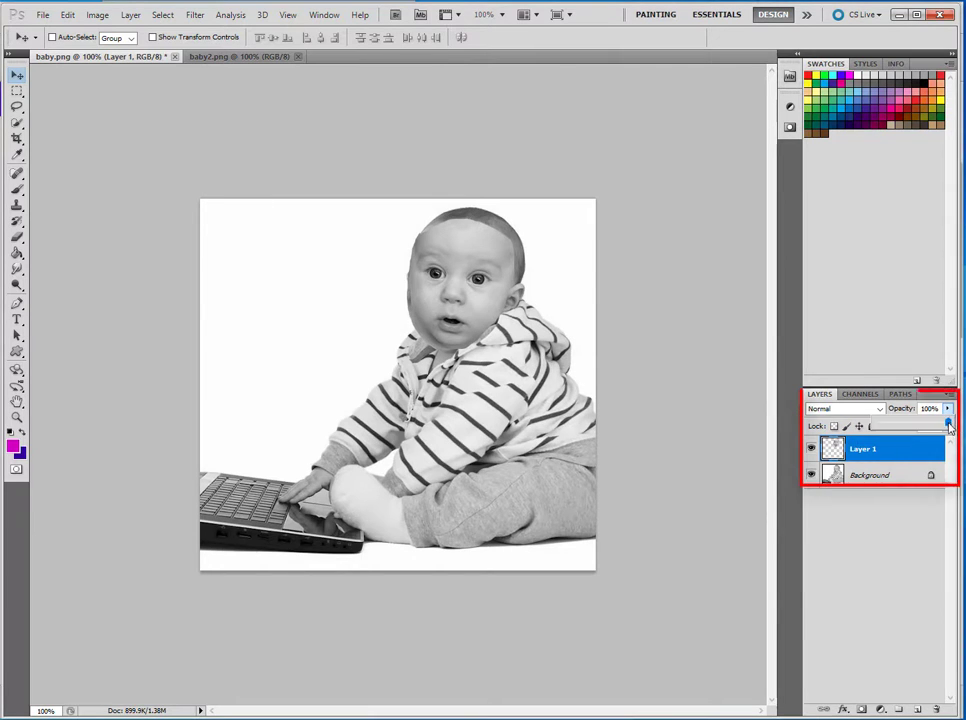
{"action": "left_click_drag", "start_coordinate": [949, 411], "coordinate": [936, 428]}
{"action": "mouse_move", "coordinate": [472, 292]}
{"action": "left_mouse_down"}
{"action": "mouse_move", "coordinate": [468, 304]}
{"action": "mouse_move", "coordinate": [472, 295]}
{"action": "left_mouse_up"}
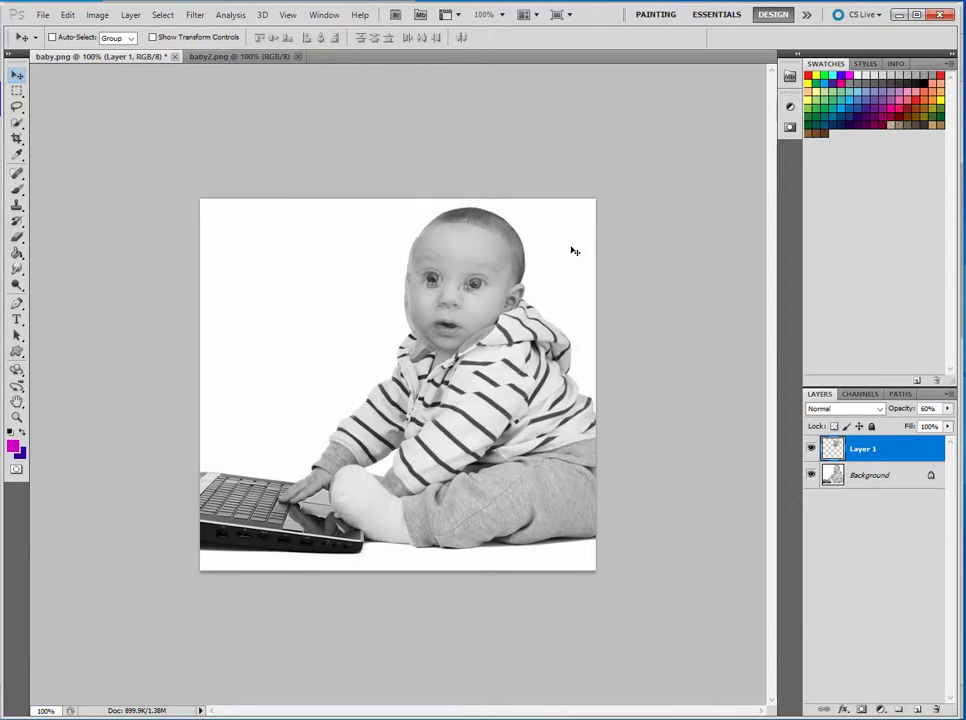
Step: Scale the face down to about 94% with Free Transform and apply it
{"action": "key", "text": "ctrl+t"}
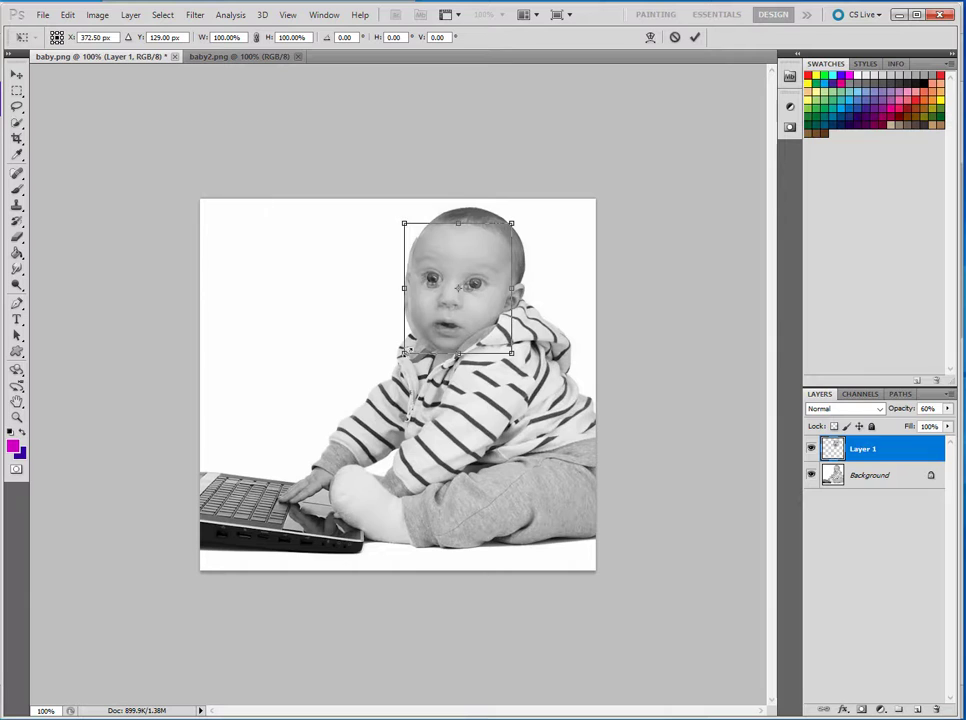
{"action": "left_click_drag", "start_coordinate": [404, 352], "coordinate": [413, 343]}
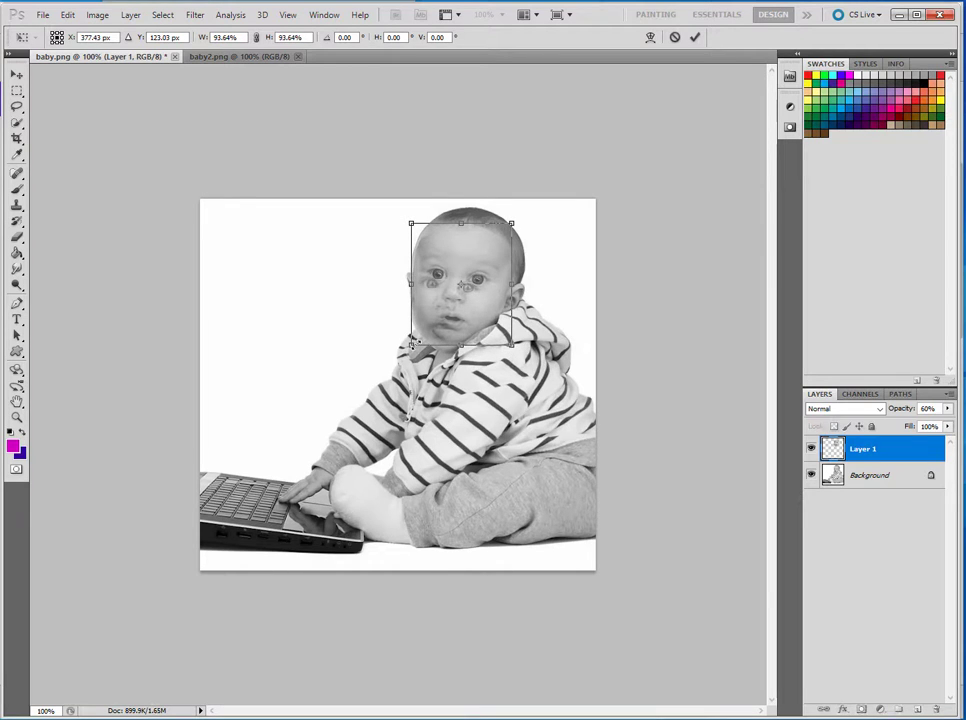
{"action": "key", "text": "Return"}
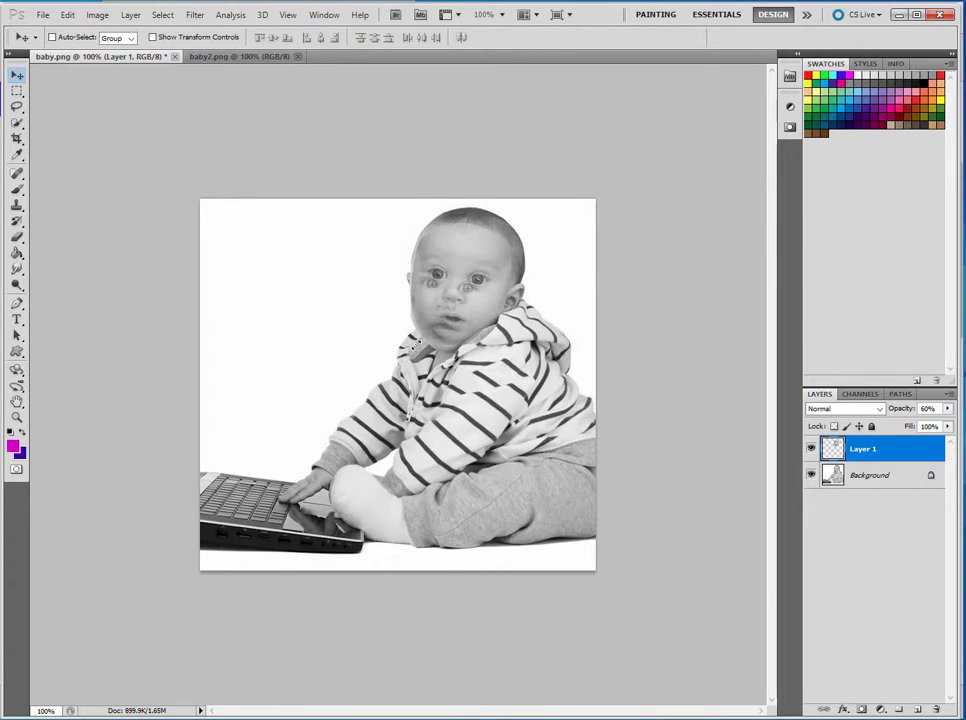
Step: Set Layer 1's opacity back to 100%
{"action": "left_click", "coordinate": [947, 410]}
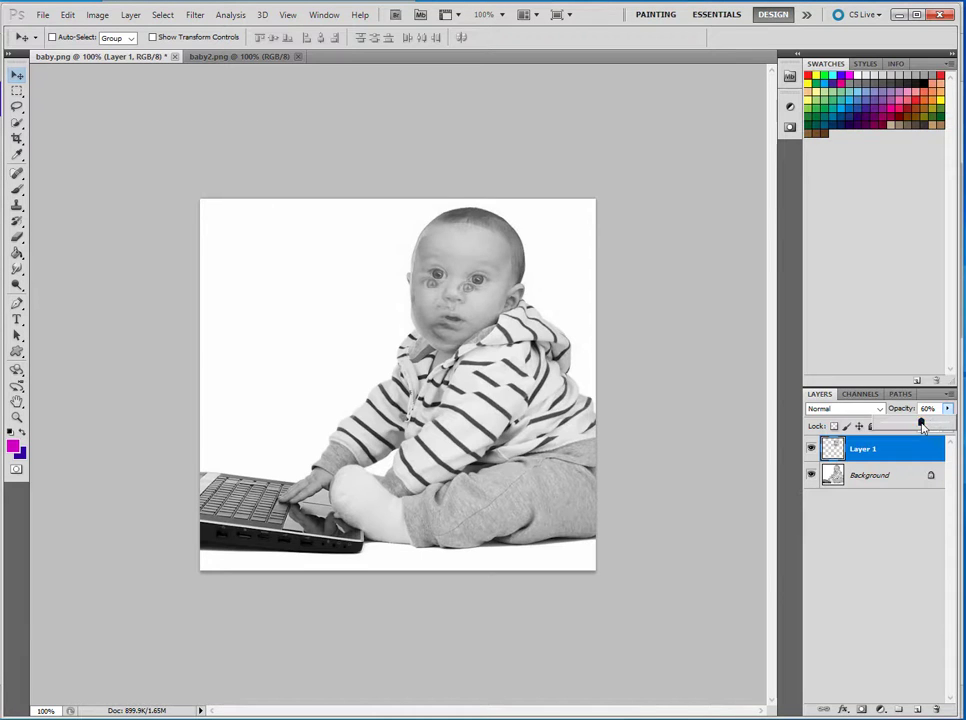
{"action": "left_click_drag", "start_coordinate": [922, 426], "coordinate": [949, 424]}
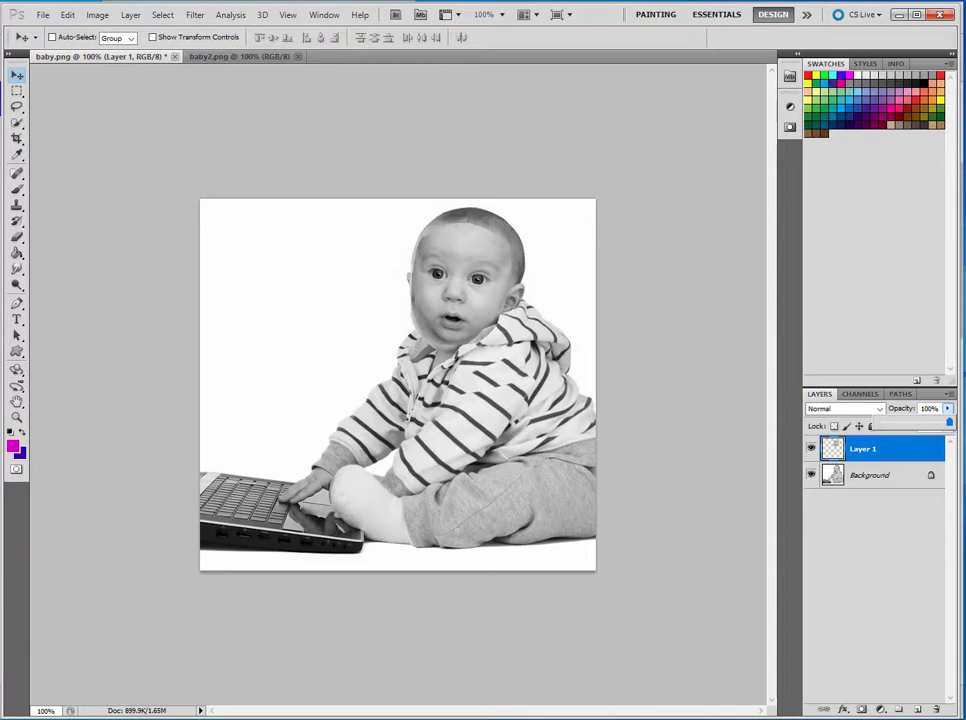
Step: Erase the hard edges around the pasted face on Layer 1 with a 55 px eraser brush
{"action": "left_click", "coordinate": [18, 240]}
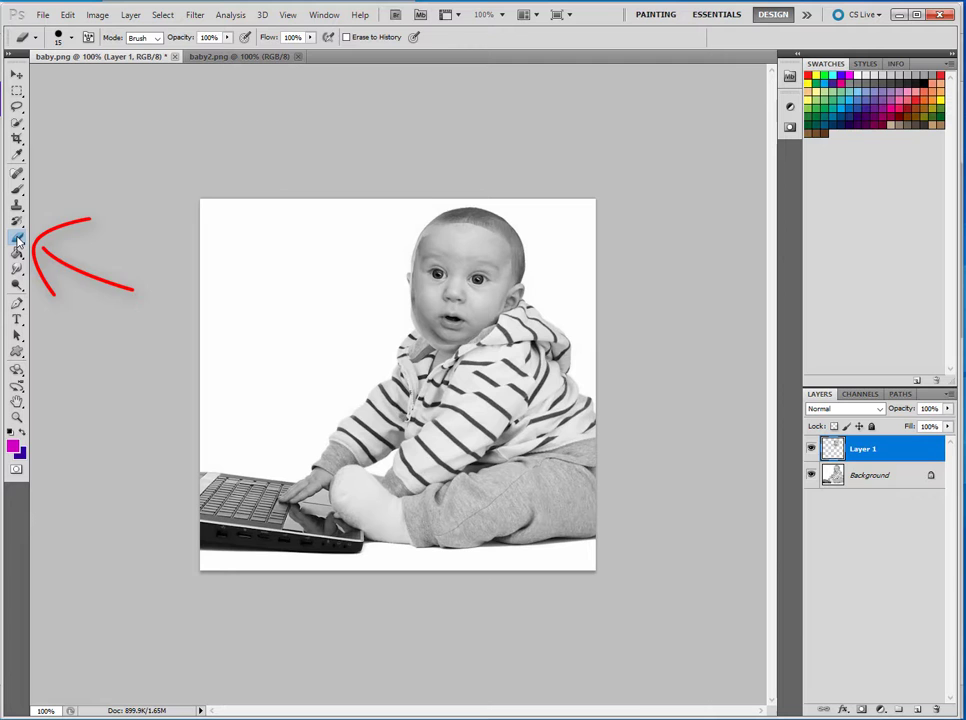
{"action": "left_click", "coordinate": [17, 418]}
{"action": "double_click", "coordinate": [546, 170]}
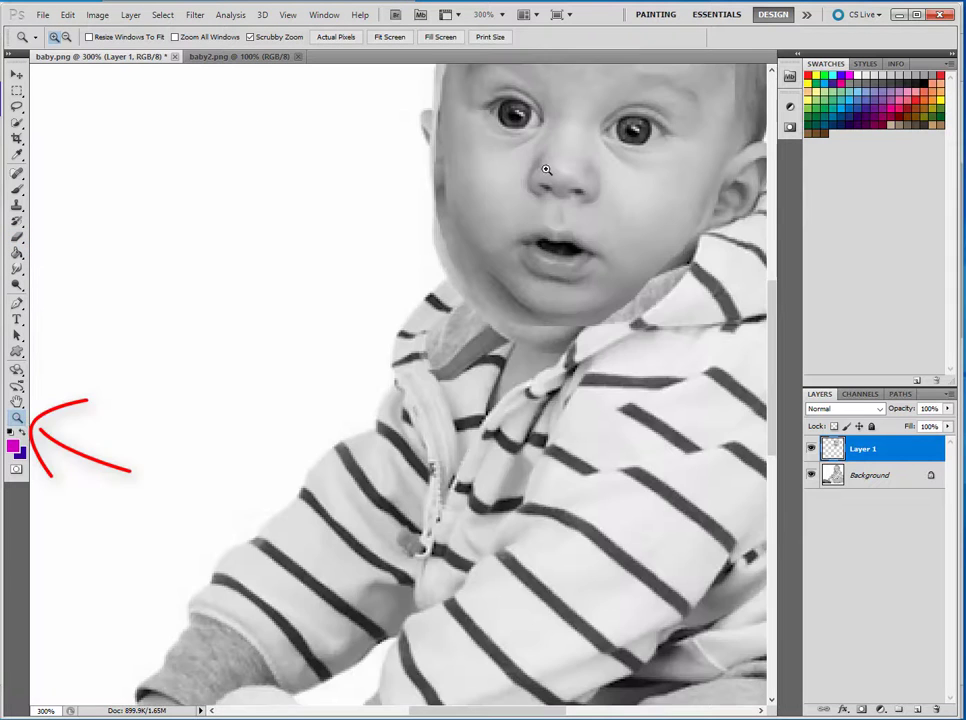
{"action": "left_click", "coordinate": [66, 37]}
{"action": "left_click", "coordinate": [643, 172]}
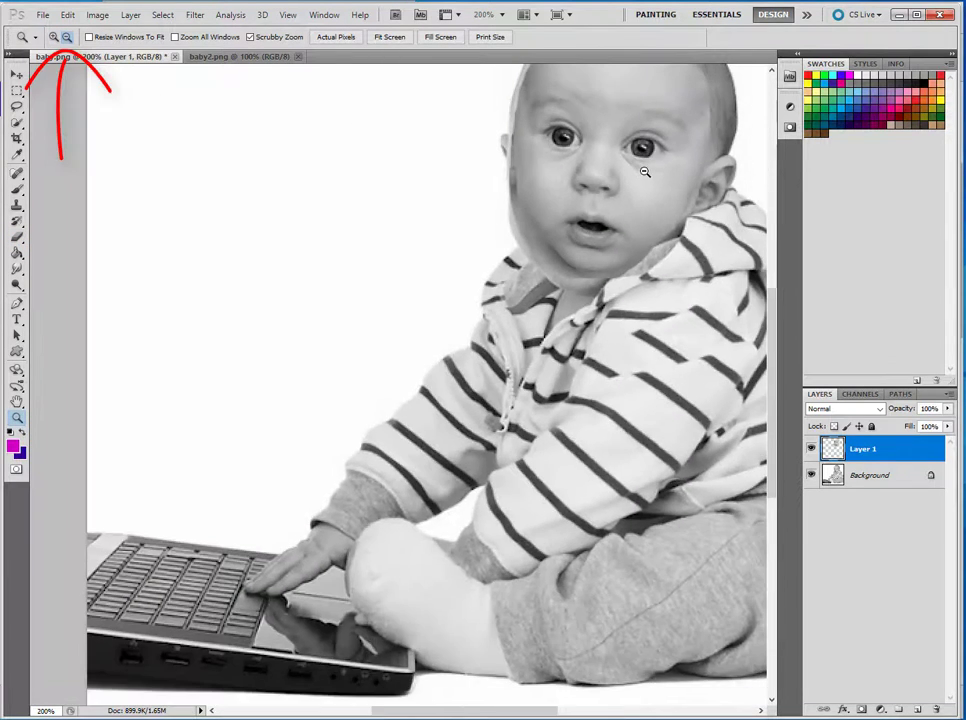
{"action": "left_click", "coordinate": [642, 168]}
{"action": "left_click", "coordinate": [54, 37]}
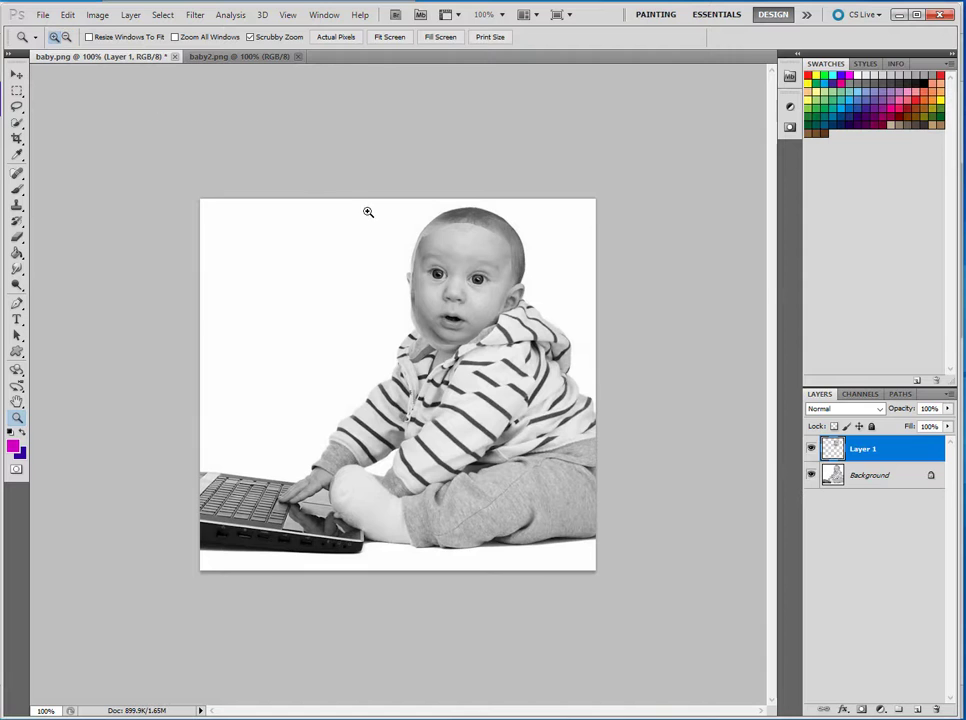
{"action": "left_click", "coordinate": [416, 261]}
{"action": "left_click", "coordinate": [16, 237]}
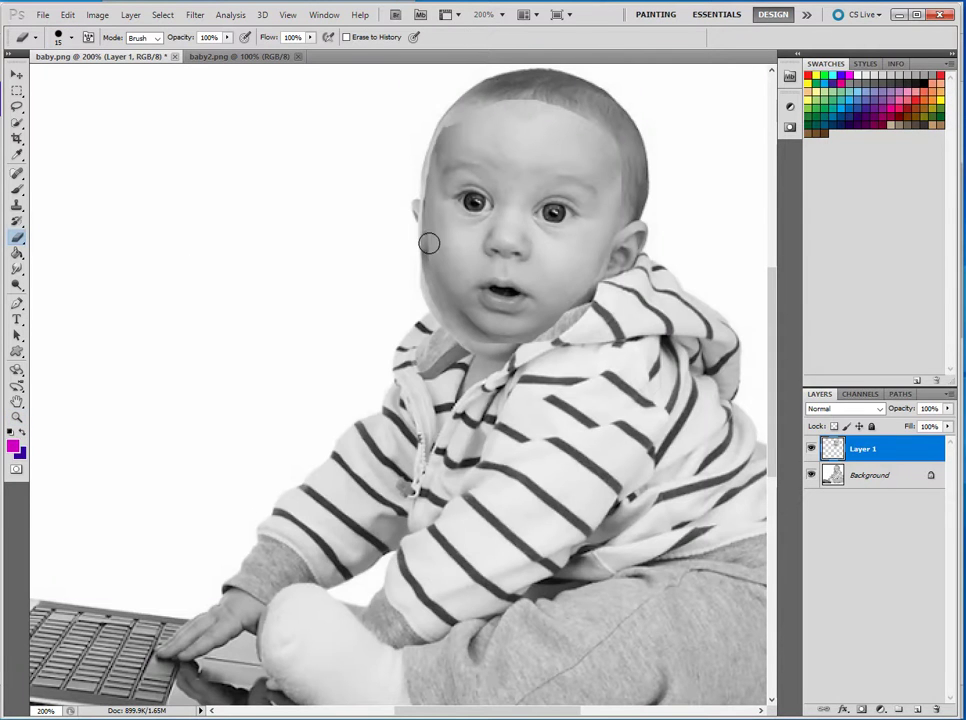
{"action": "left_click", "coordinate": [72, 38]}
{"action": "mouse_move", "coordinate": [157, 104]}
{"action": "left_mouse_down"}
{"action": "mouse_move", "coordinate": [66, 106]}
{"action": "mouse_move", "coordinate": [35, 80]}
{"action": "mouse_move", "coordinate": [60, 82]}
{"action": "left_mouse_up"}
{"action": "left_click", "coordinate": [643, 108]}
{"action": "mouse_move", "coordinate": [645, 125]}
{"action": "left_mouse_down"}
{"action": "mouse_move", "coordinate": [614, 118]}
{"action": "mouse_move", "coordinate": [589, 94]}
{"action": "mouse_move", "coordinate": [557, 91]}
{"action": "mouse_move", "coordinate": [608, 97]}
{"action": "mouse_move", "coordinate": [508, 79]}
{"action": "mouse_move", "coordinate": [517, 79]}
{"action": "mouse_move", "coordinate": [441, 86]}
{"action": "mouse_move", "coordinate": [464, 97]}
{"action": "mouse_move", "coordinate": [408, 112]}
{"action": "mouse_move", "coordinate": [397, 128]}
{"action": "mouse_move", "coordinate": [424, 120]}
{"action": "mouse_move", "coordinate": [392, 147]}
{"action": "mouse_move", "coordinate": [386, 244]}
{"action": "mouse_move", "coordinate": [403, 311]}
{"action": "mouse_move", "coordinate": [442, 355]}
{"action": "mouse_move", "coordinate": [399, 295]}
{"action": "left_mouse_up"}
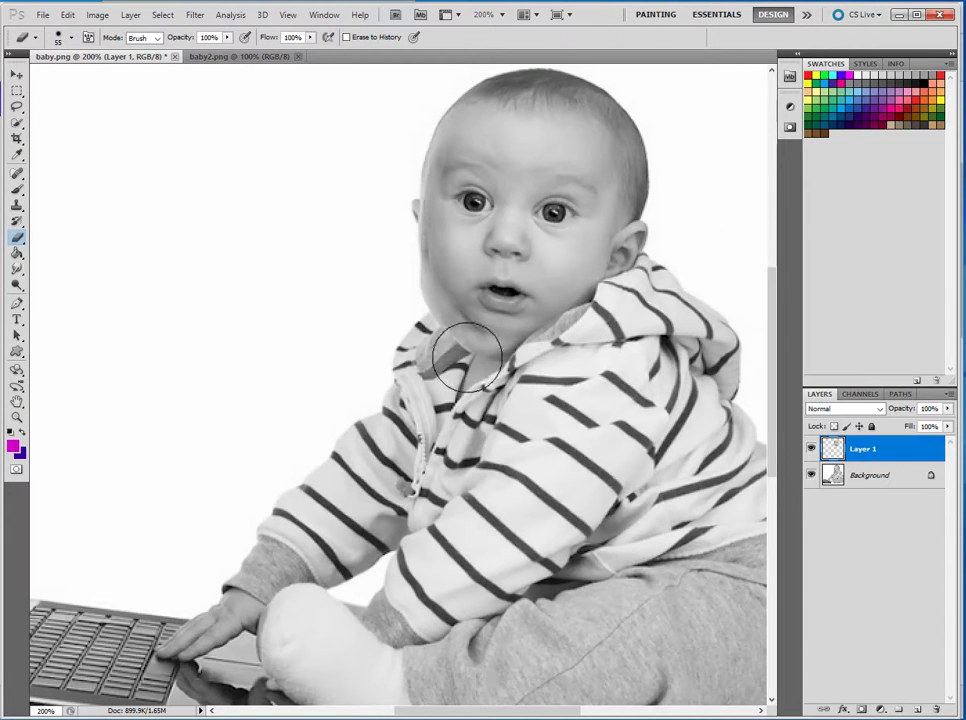
Step: Nudge the face slightly down and erase the remaining edge along its left cheek
{"action": "left_click", "coordinate": [17, 75]}
{"action": "left_click_drag", "start_coordinate": [593, 152], "coordinate": [584, 172]}
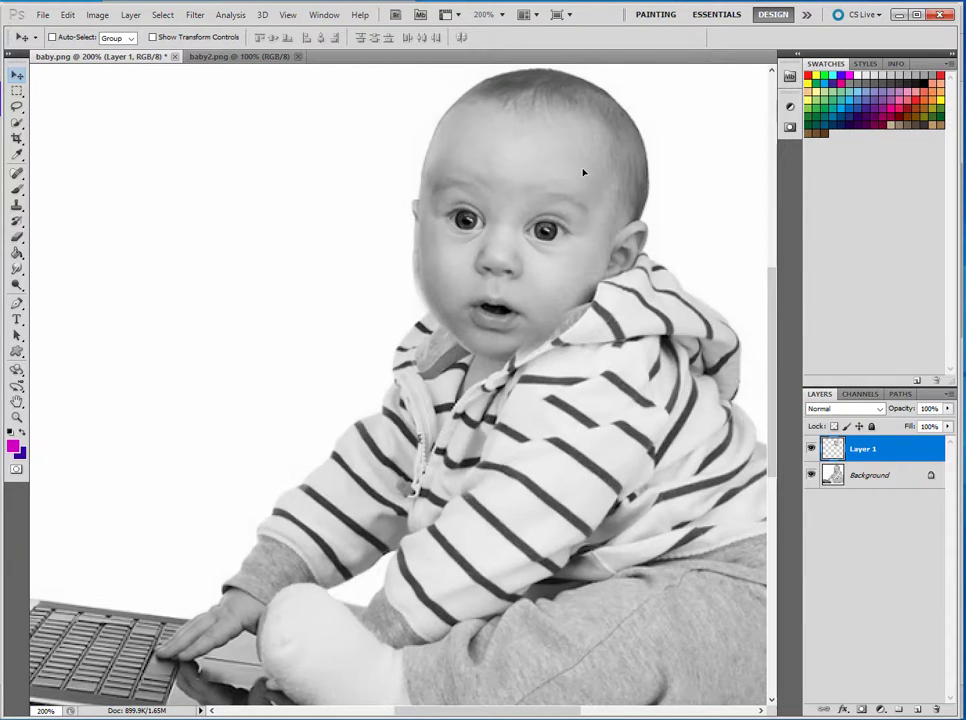
{"action": "left_click", "coordinate": [17, 237]}
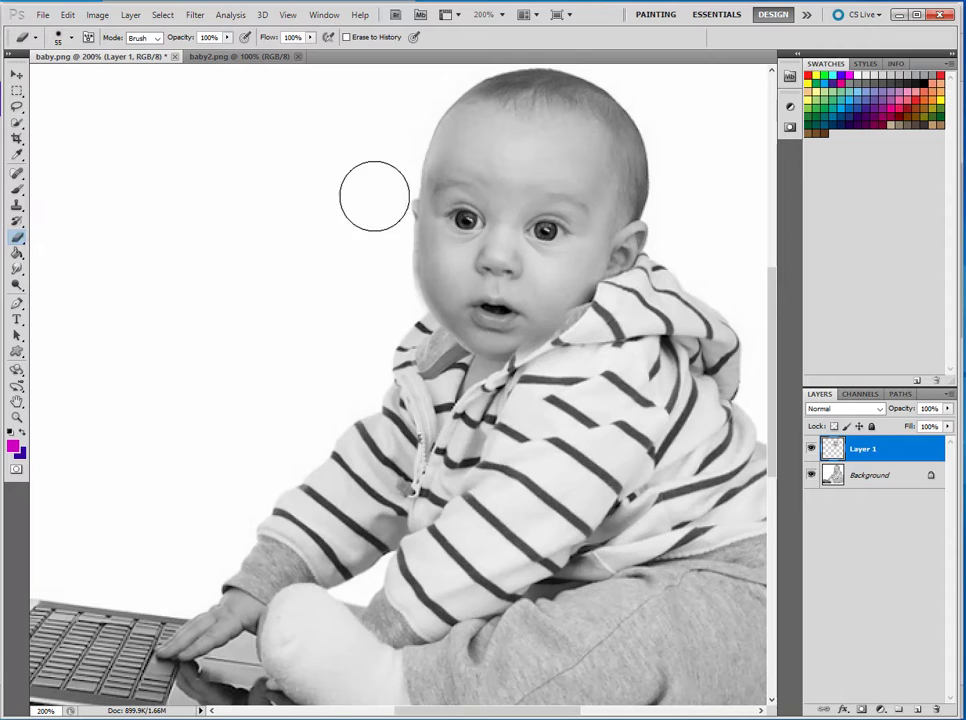
{"action": "mouse_move", "coordinate": [383, 198]}
{"action": "left_mouse_down"}
{"action": "mouse_move", "coordinate": [374, 271]}
{"action": "mouse_move", "coordinate": [394, 319]}
{"action": "mouse_move", "coordinate": [383, 251]}
{"action": "left_mouse_up"}
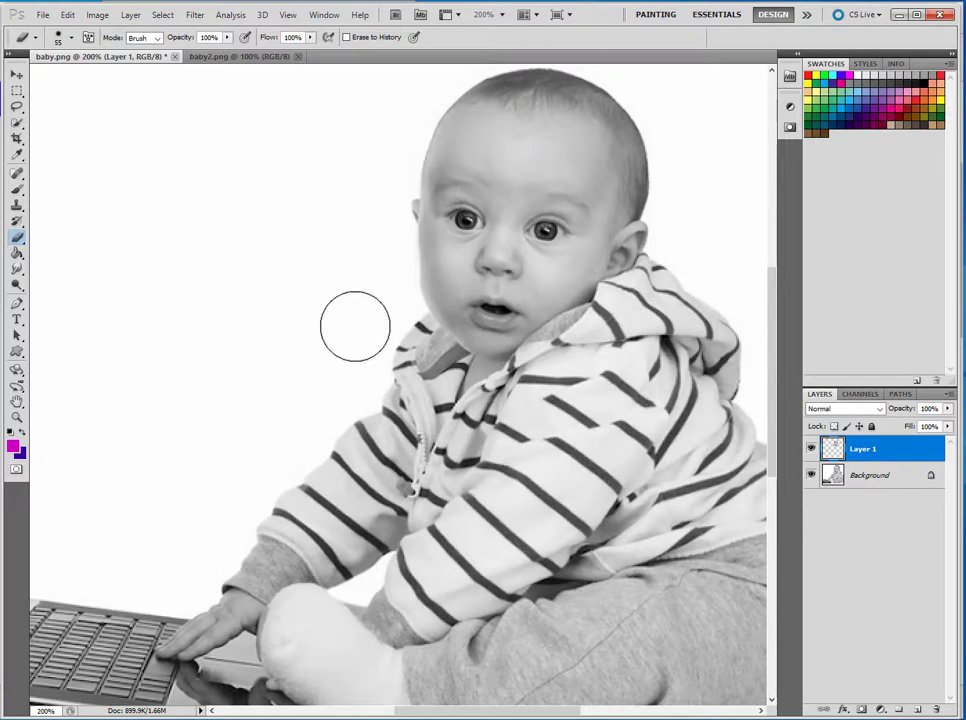
Step: Save the document as baby.psd in Photoshop format with layers, keeping Maximize Compatibility on
{"action": "left_click", "coordinate": [42, 15]}
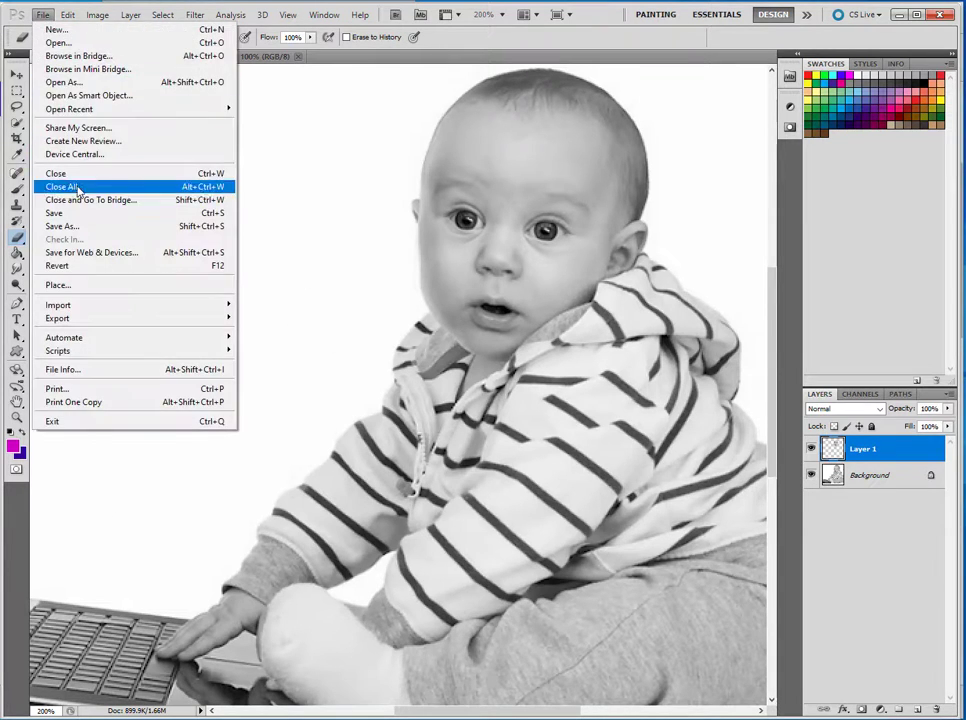
{"action": "left_click", "coordinate": [62, 226]}
{"action": "left_click_drag", "start_coordinate": [602, 83], "coordinate": [547, 88]}
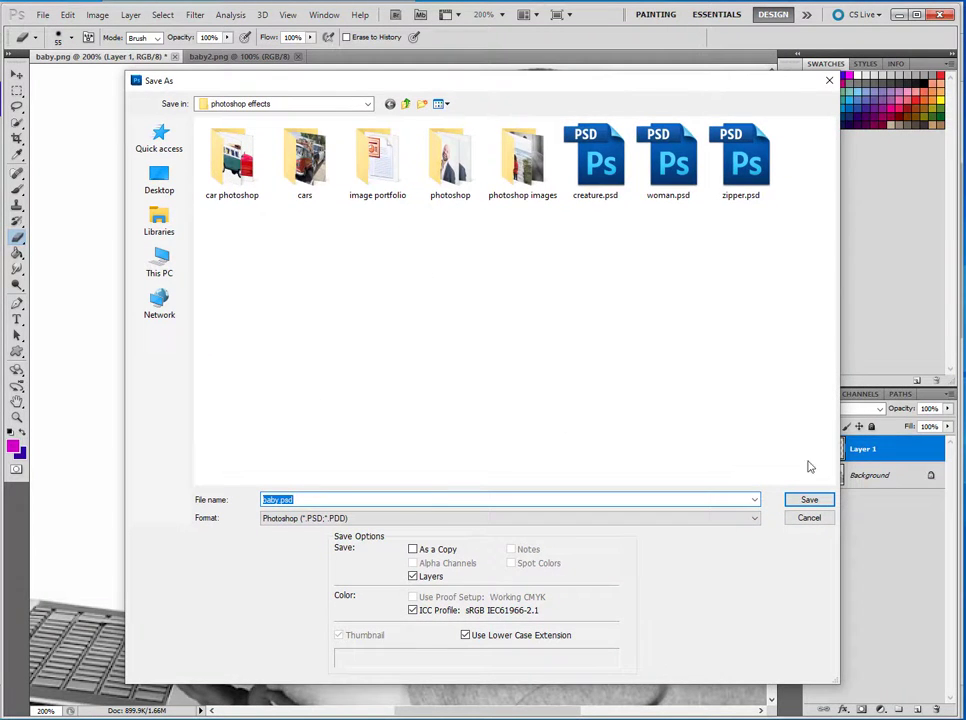
{"action": "left_click", "coordinate": [809, 500]}
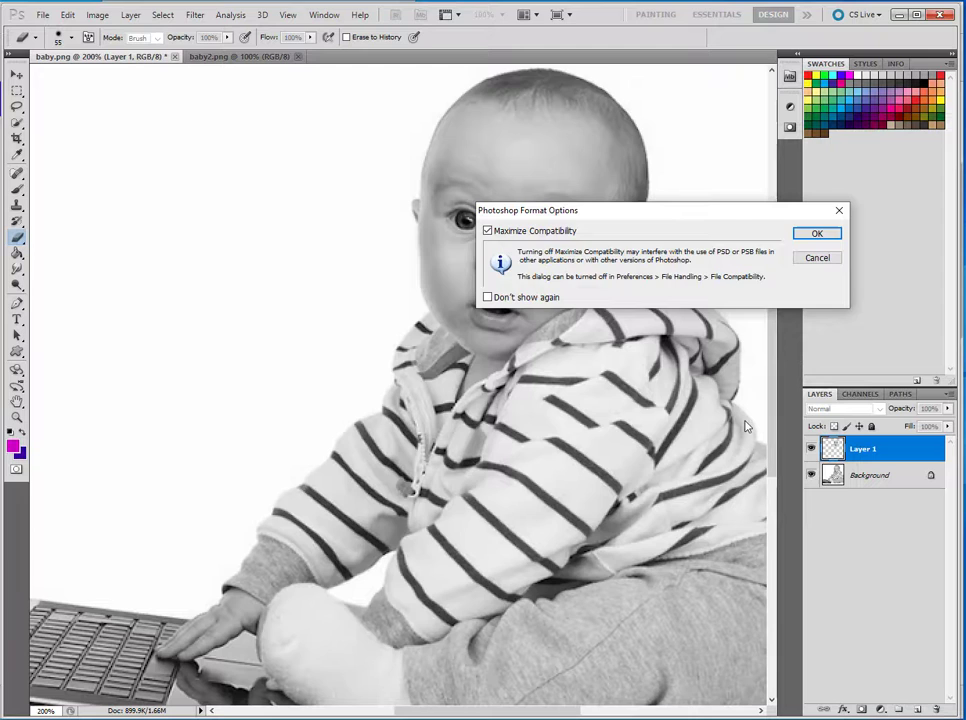
{"action": "left_click", "coordinate": [815, 234]}
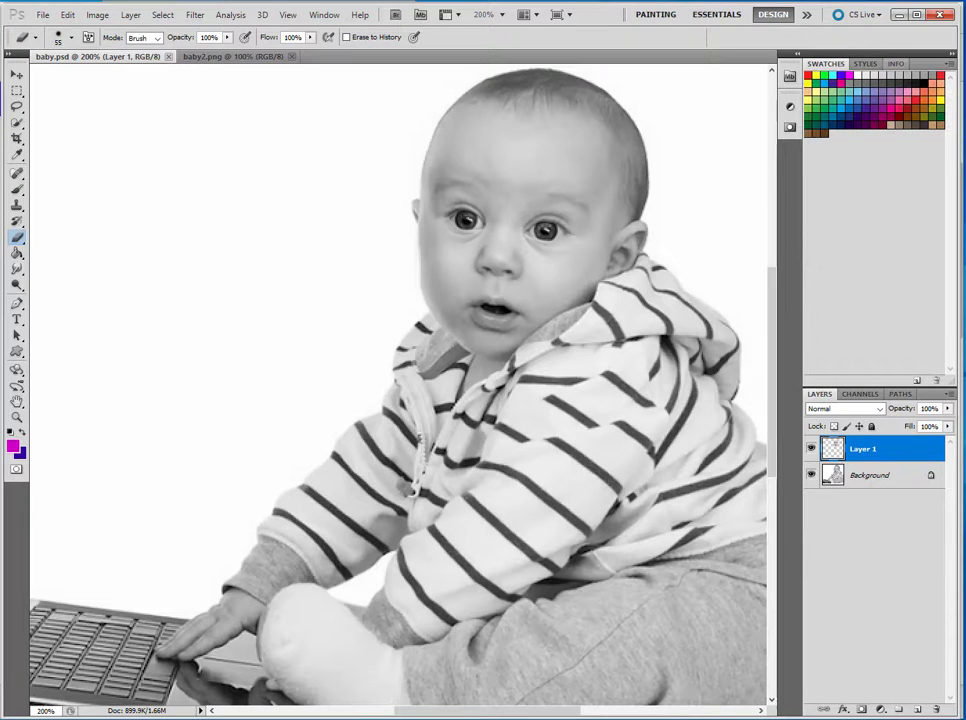
Step: Save a copy as baby.jpg in JPEG format at quality 12, Maximum
{"action": "left_click", "coordinate": [43, 14]}
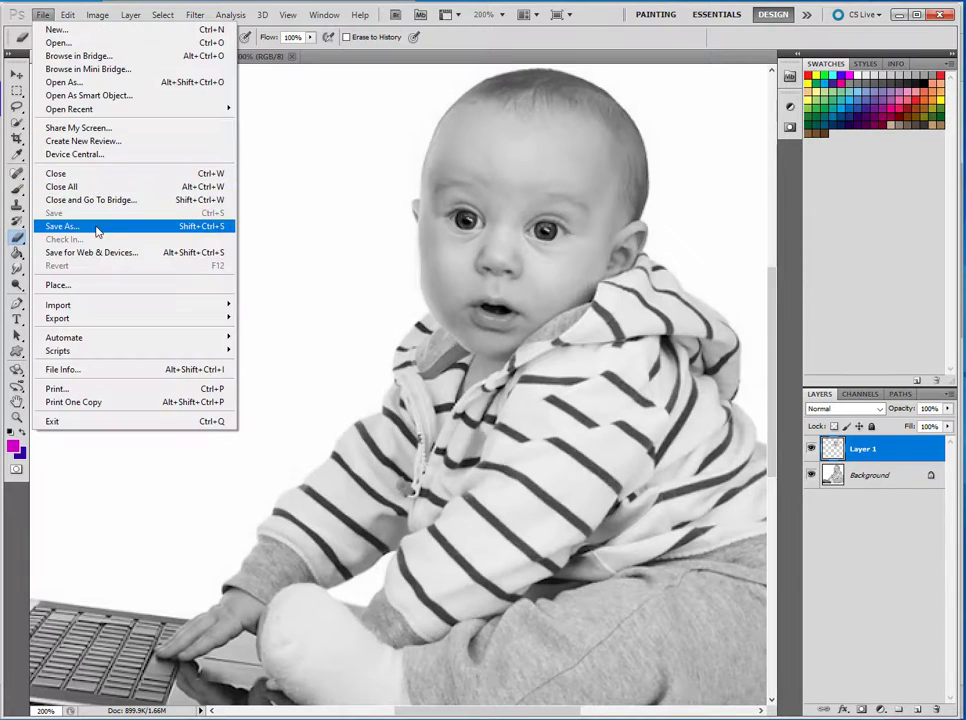
{"action": "left_click", "coordinate": [95, 225]}
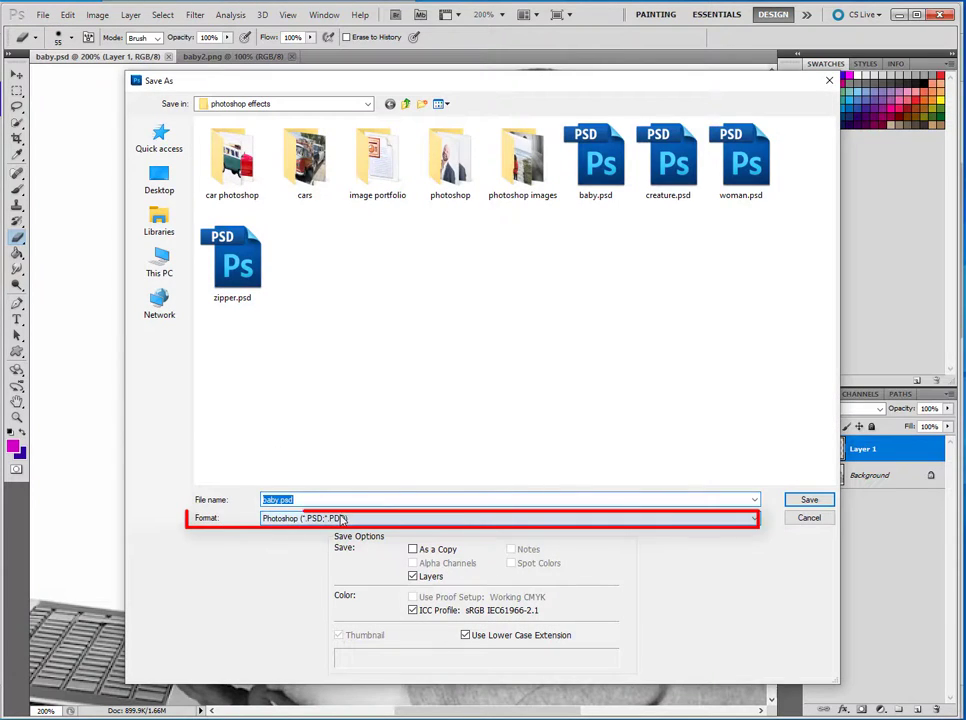
{"action": "left_click", "coordinate": [296, 519]}
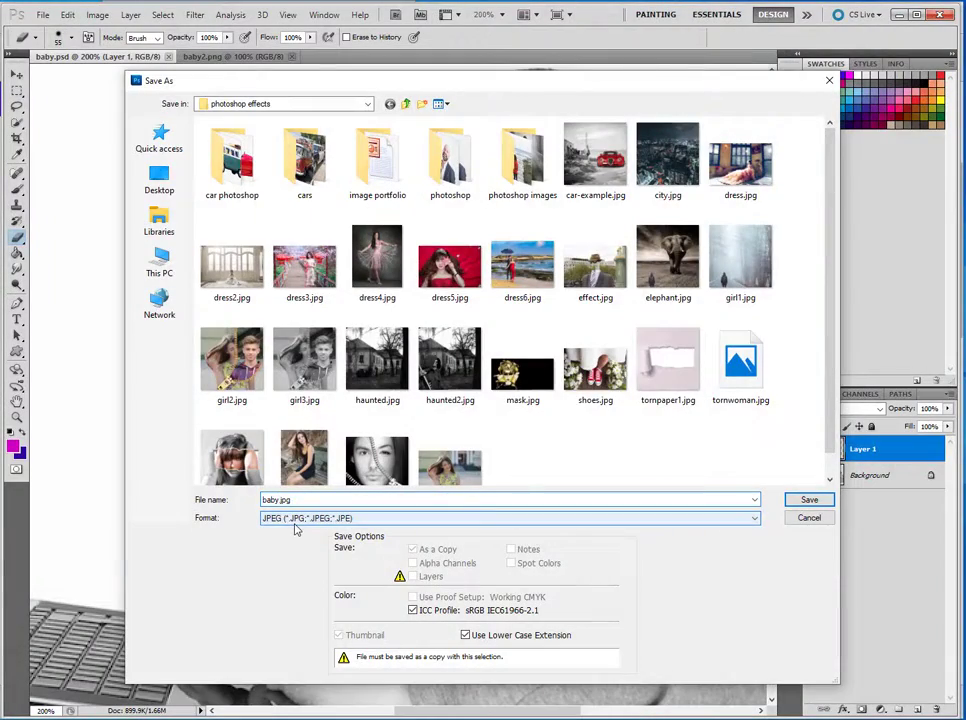
{"action": "key", "text": "Return"}
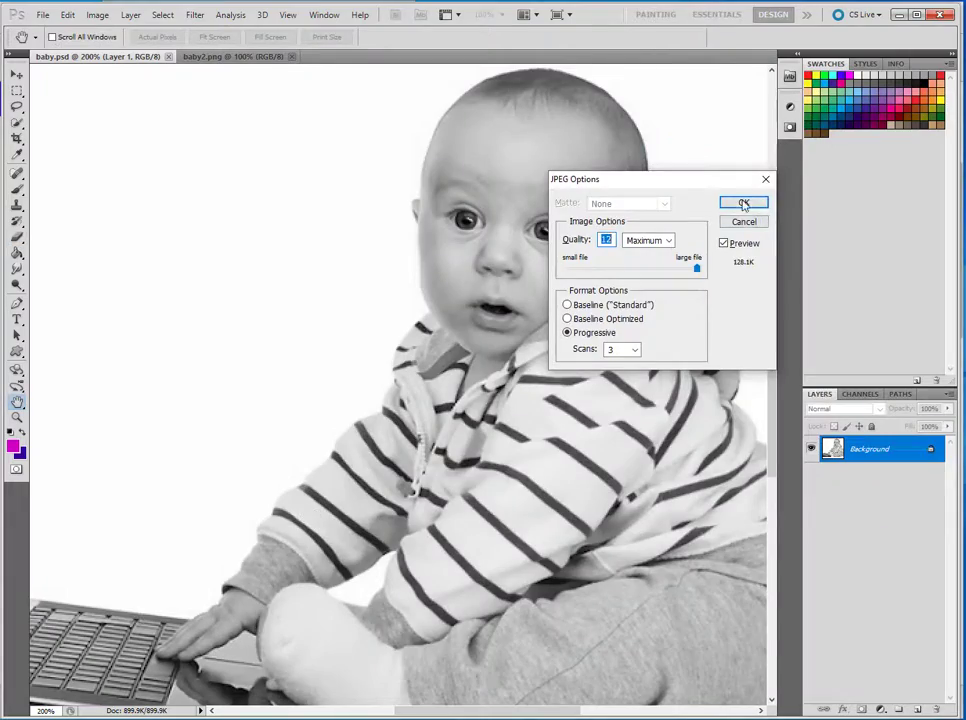
{"action": "left_click", "coordinate": [744, 203]}
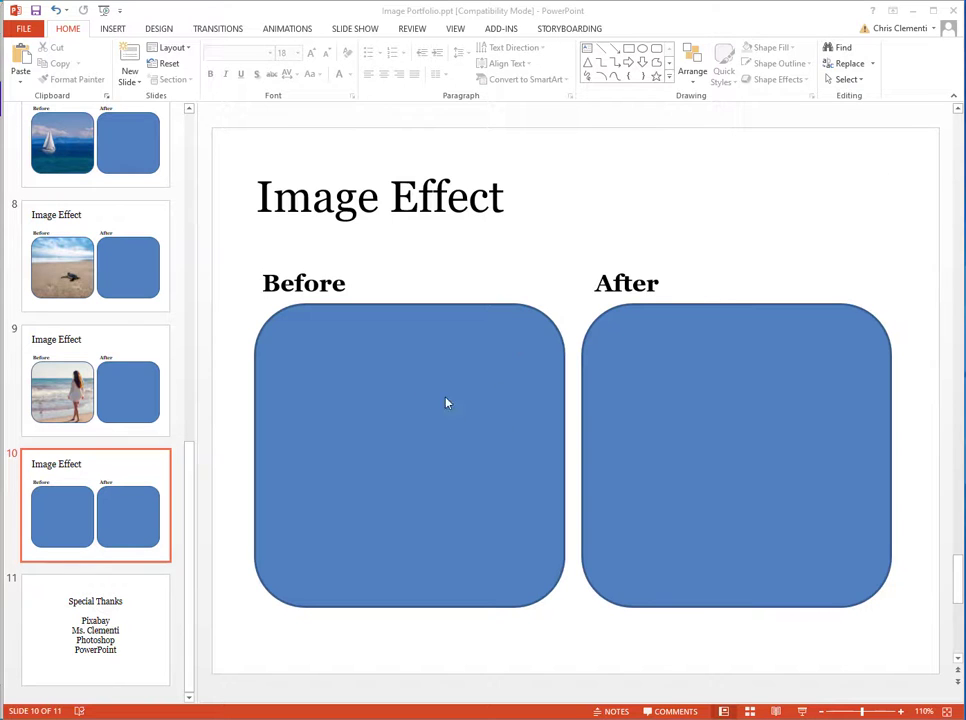
Step: In PowerPoint, fill the Before shape on slide 10 with the picture baby.png from the photoshop effects folder
{"action": "left_click", "coordinate": [410, 380]}
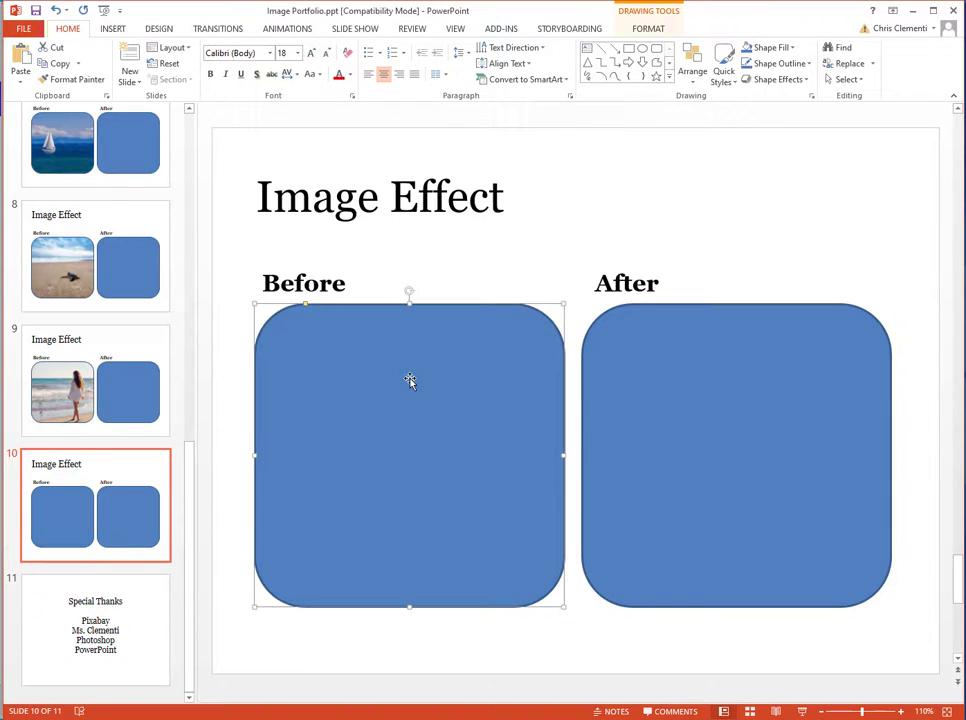
{"action": "right_click", "coordinate": [410, 380]}
{"action": "left_click", "coordinate": [456, 345]}
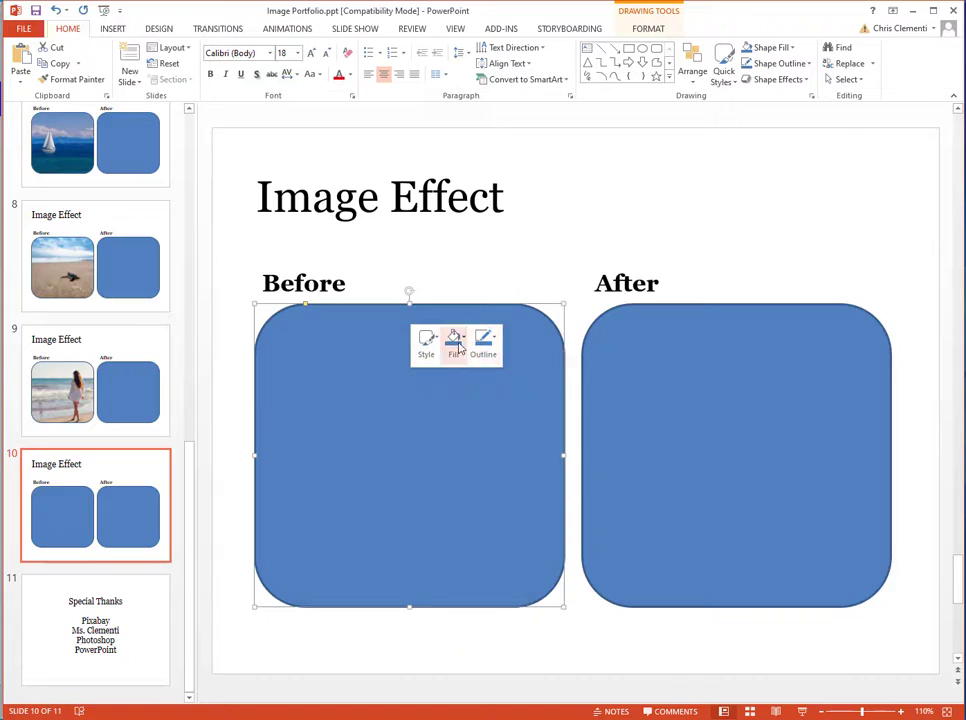
{"action": "left_click", "coordinate": [500, 556]}
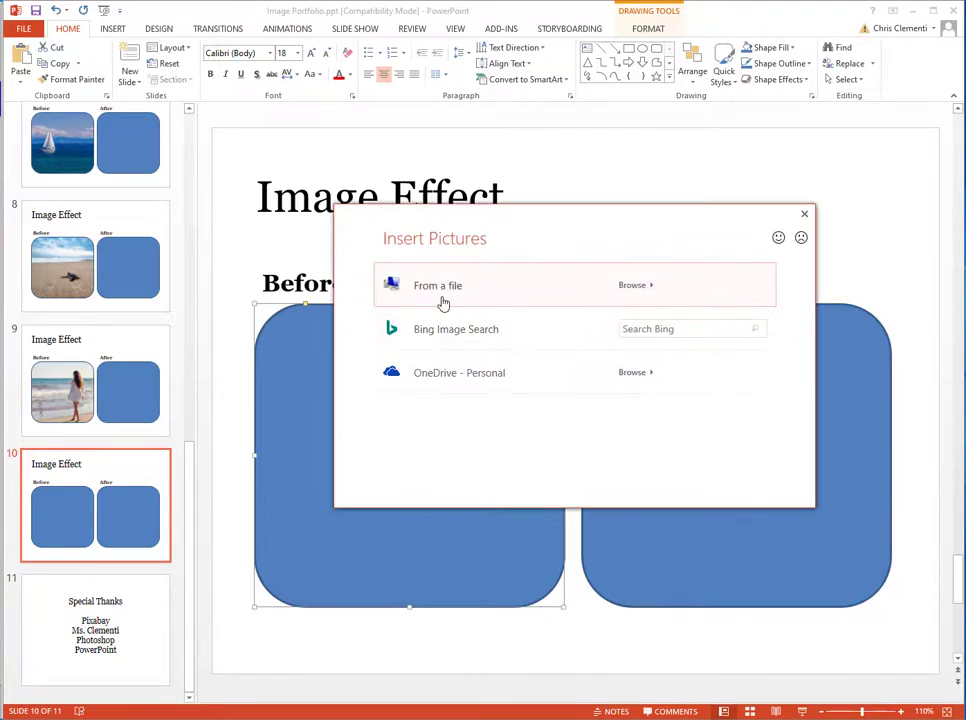
{"action": "left_click", "coordinate": [430, 293]}
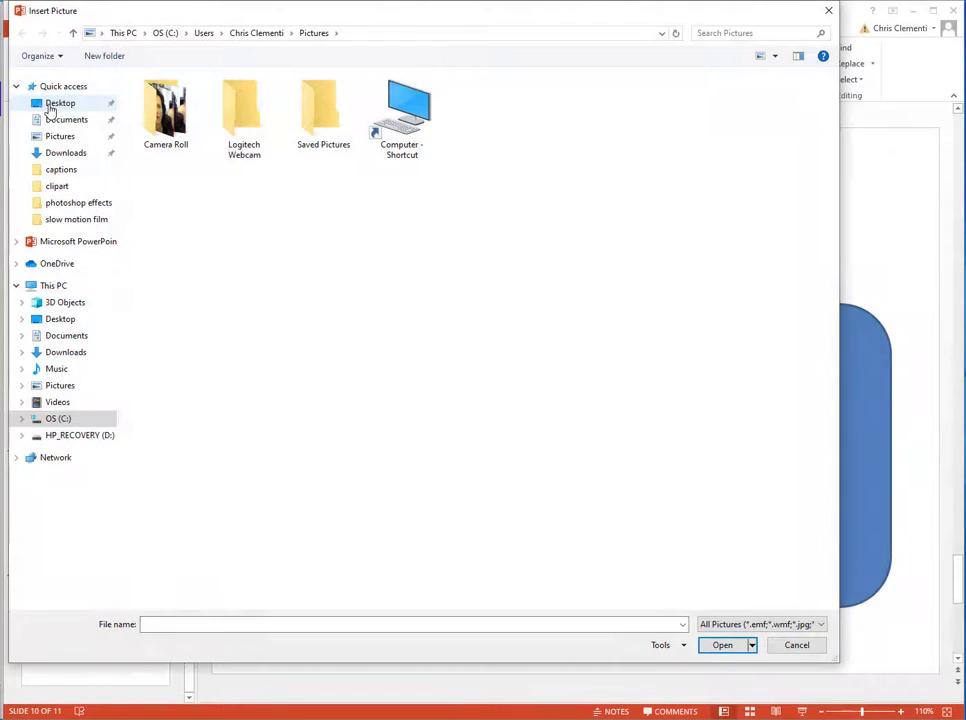
{"action": "left_click", "coordinate": [55, 104]}
{"action": "double_click", "coordinate": [244, 208]}
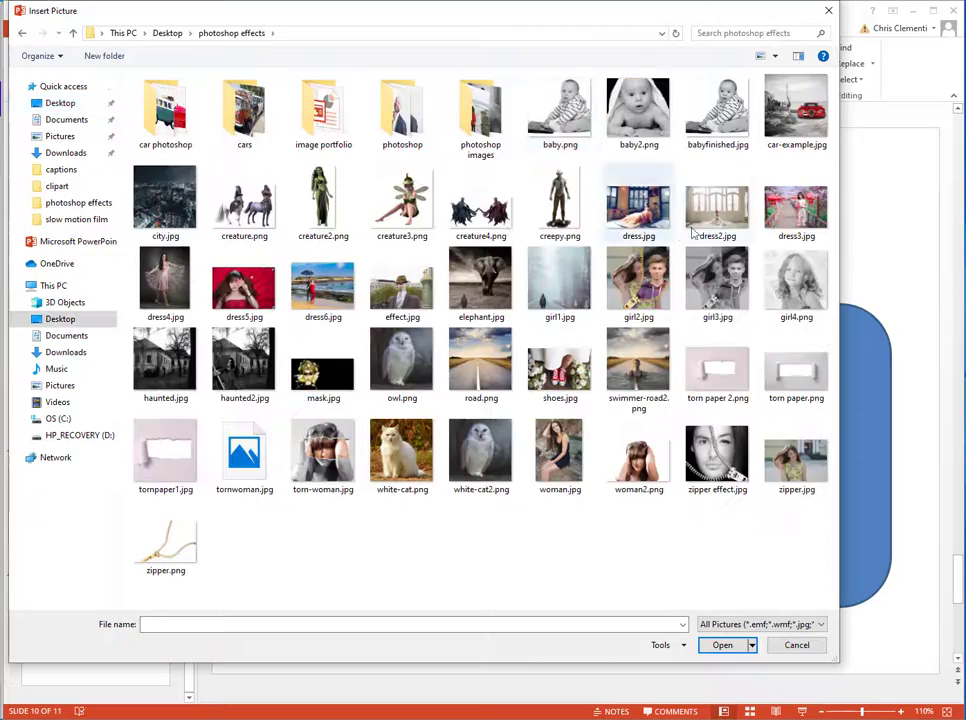
{"action": "double_click", "coordinate": [560, 110]}
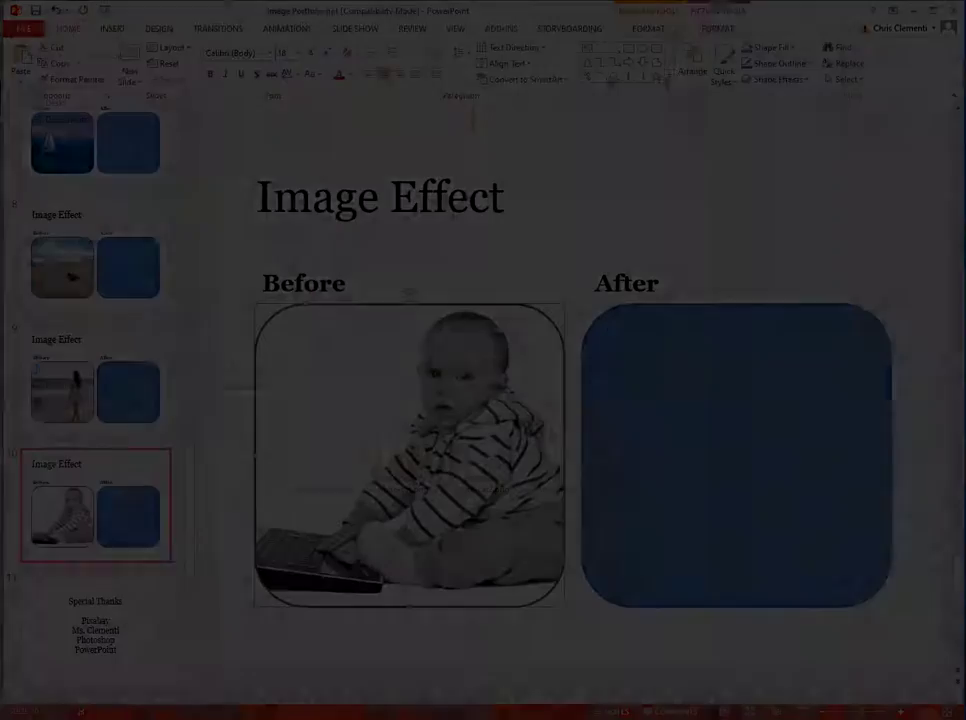
Step: Fill the After shape with the picture babyfinished.jpg from the same folder
{"action": "right_click", "coordinate": [679, 360]}
{"action": "left_click", "coordinate": [731, 318]}
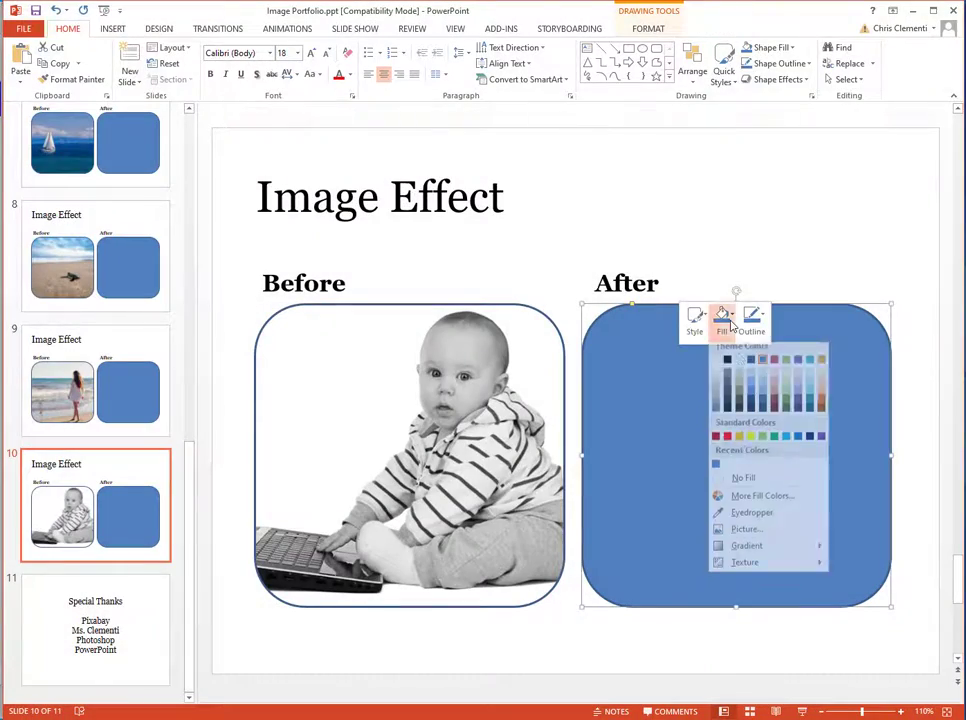
{"action": "left_click", "coordinate": [758, 530]}
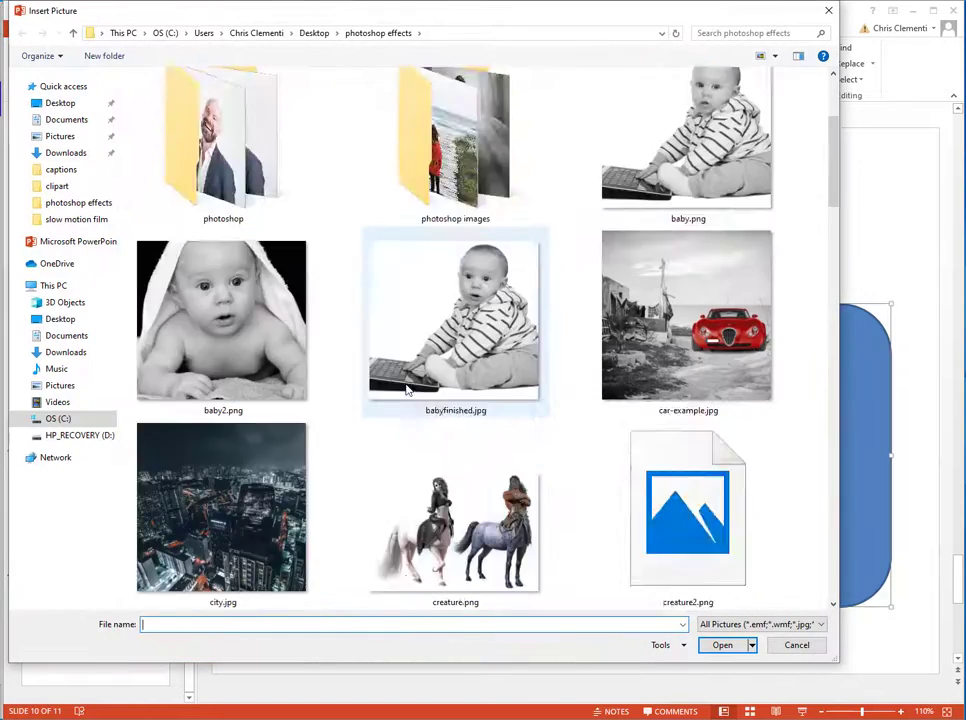
{"action": "scroll", "coordinate": [407, 388], "scroll_direction": "down", "scroll_amount": 2}
{"action": "double_click", "coordinate": [455, 140]}
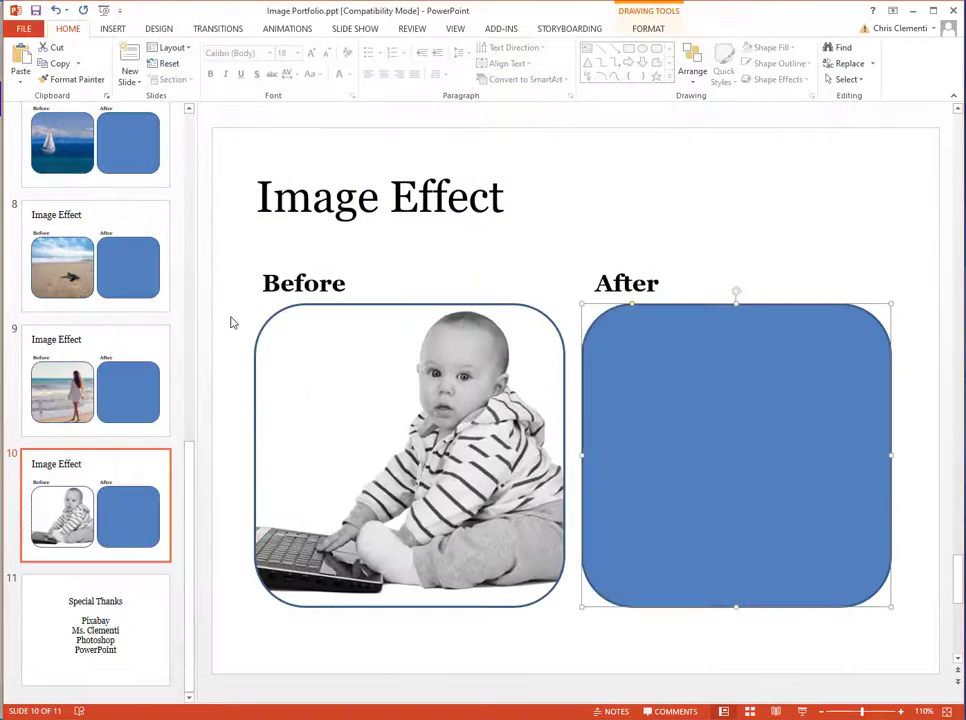
{"action": "left_click", "coordinate": [948, 207]}
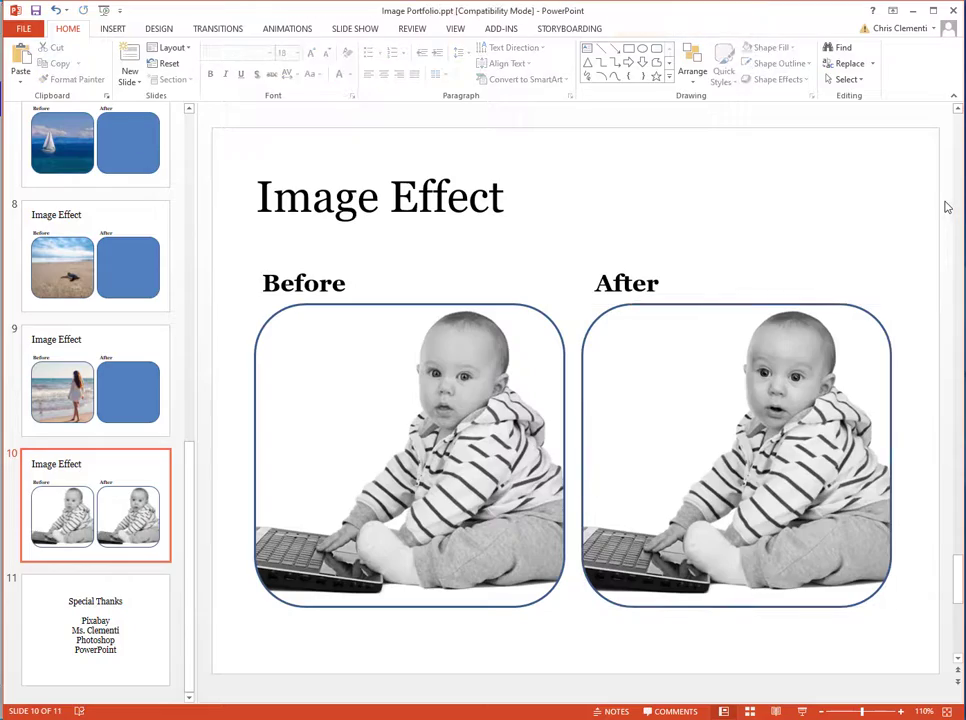